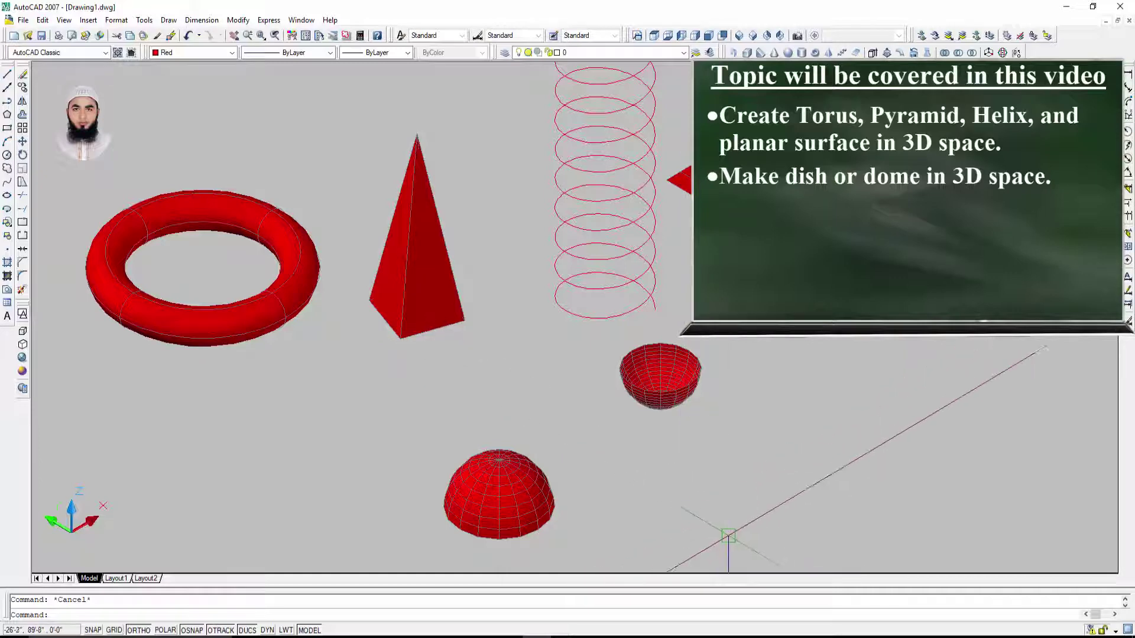
Step: Switch from AutoCAD to the course outline PDF in Adobe Reader
key("alt+Tab")
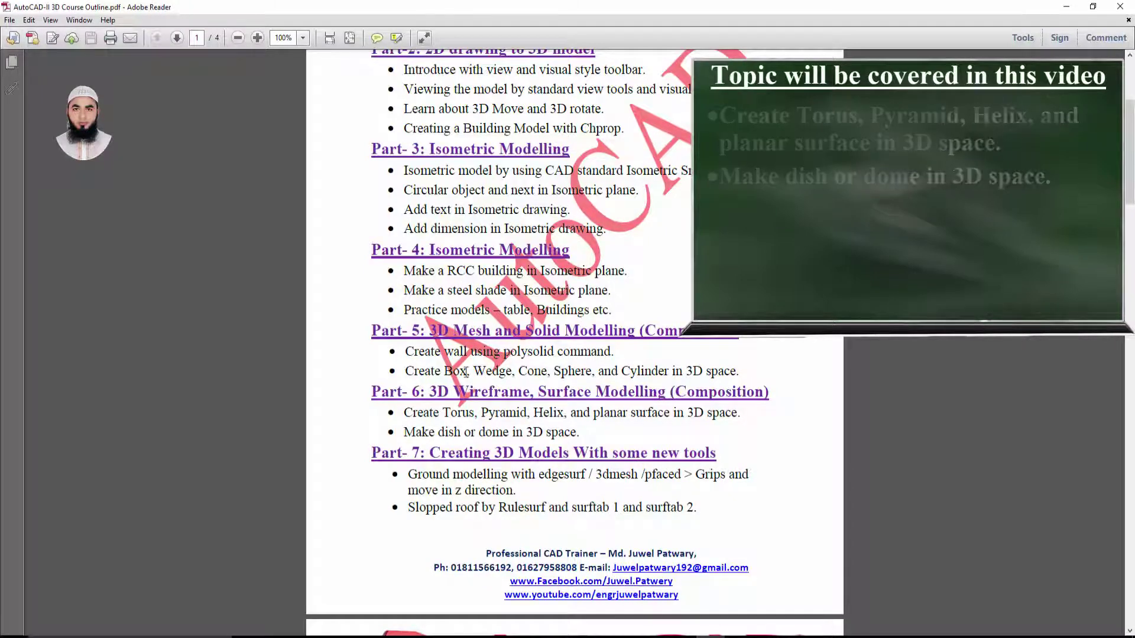
Step: Highlight the Part 6 outline topics: surface modelling, torus, pyramid, dish and dome
left_click_drag(495, 388, 642, 387)
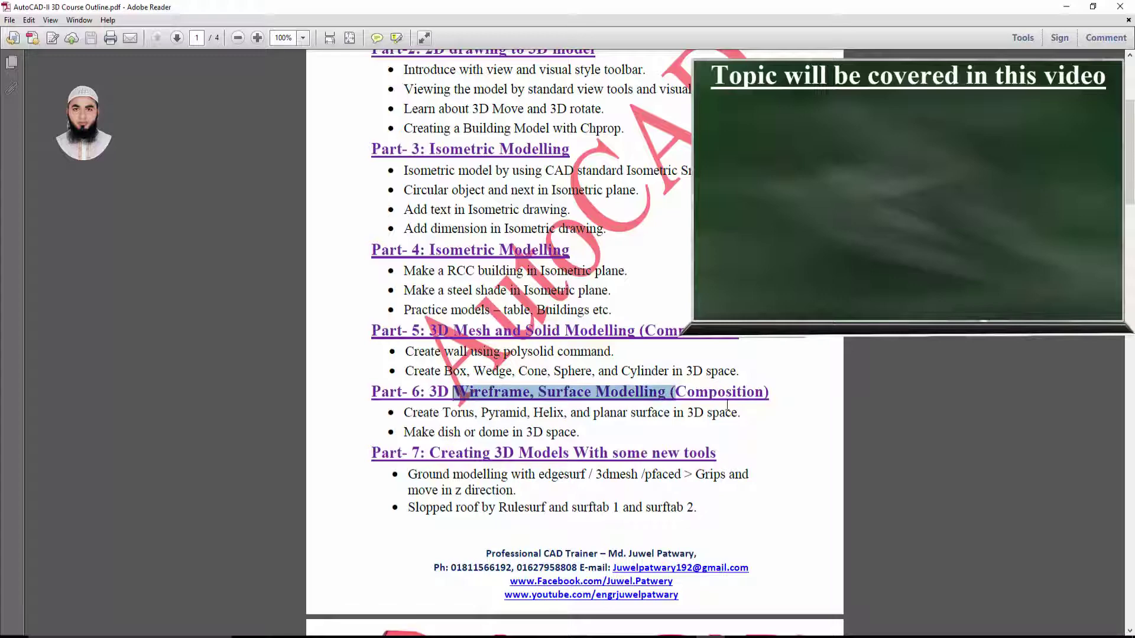
left_click(762, 408)
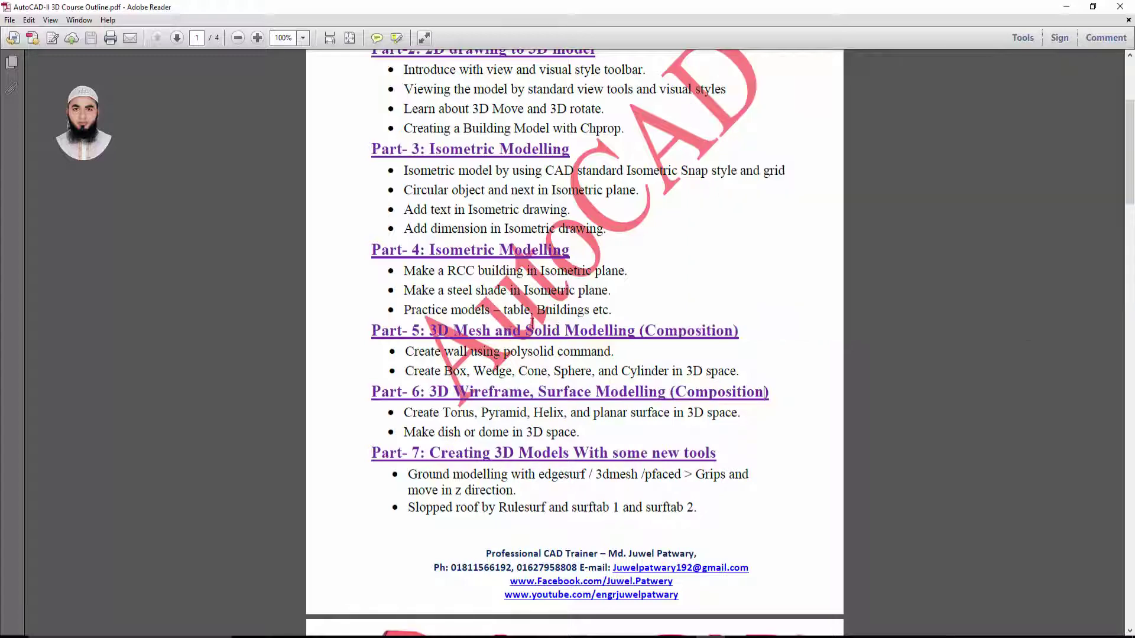
scroll(545, 409, "down", 2)
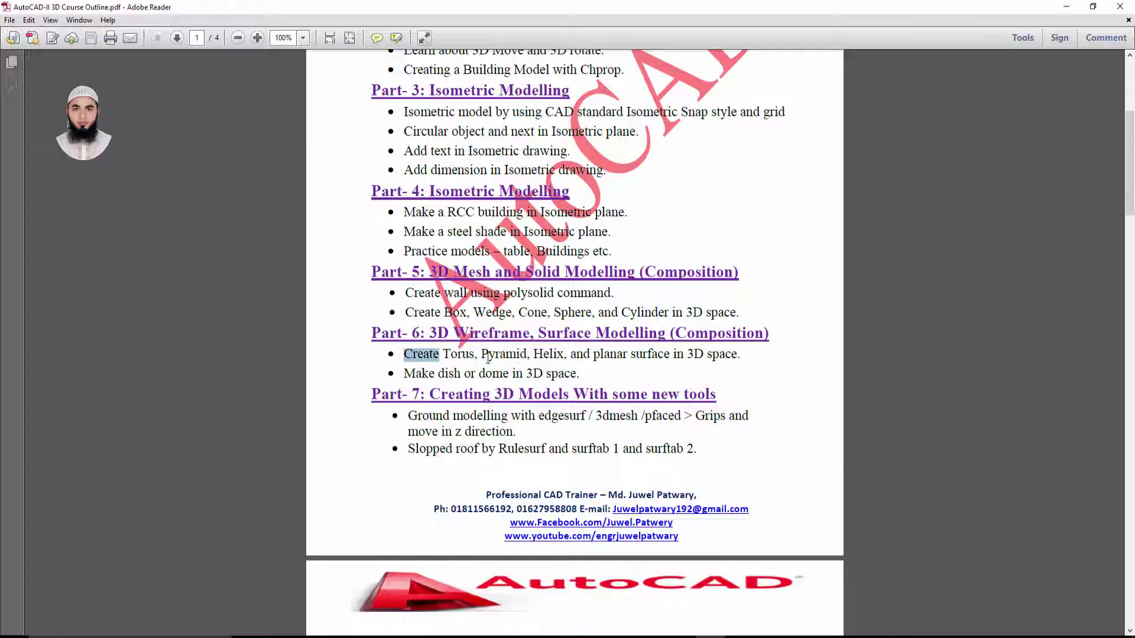
left_click(522, 355)
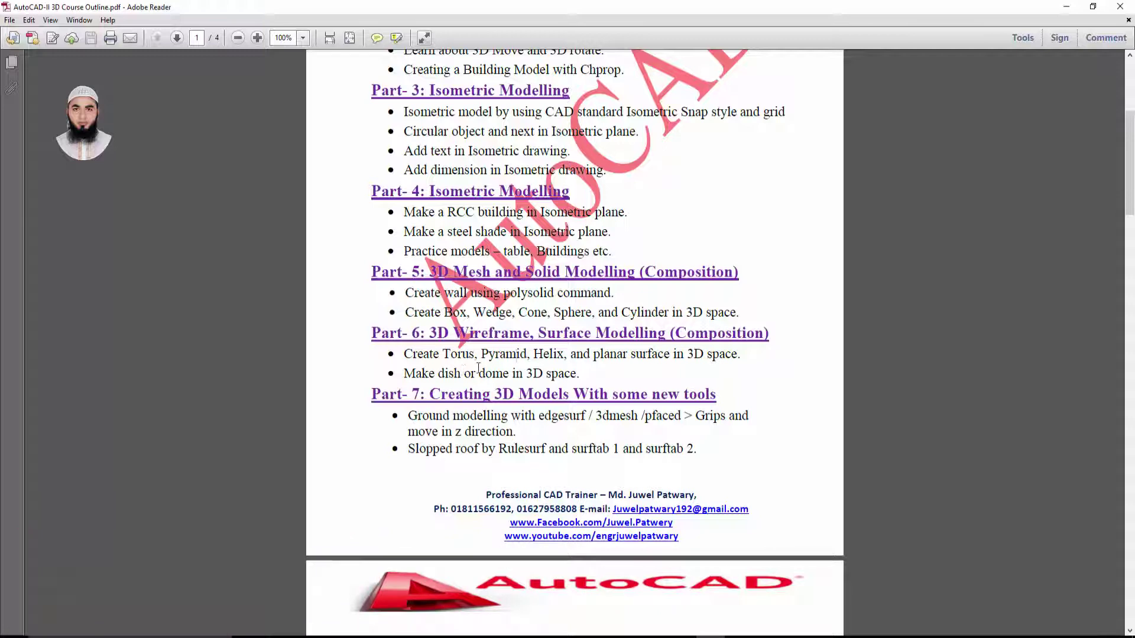
left_click_drag(479, 354, 604, 354)
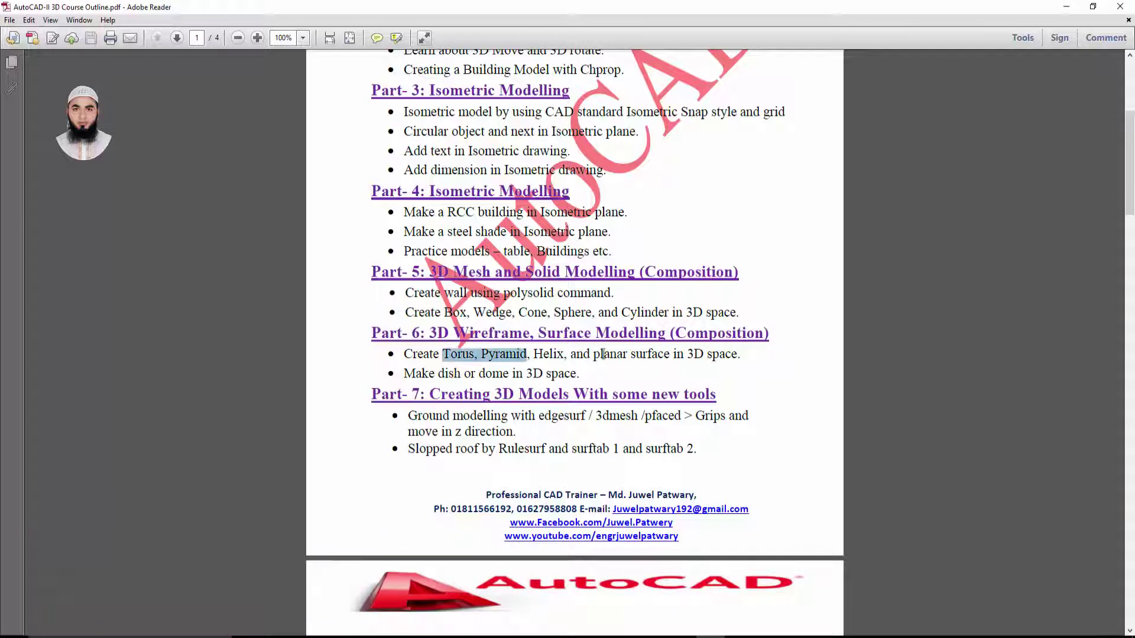
left_click(507, 358)
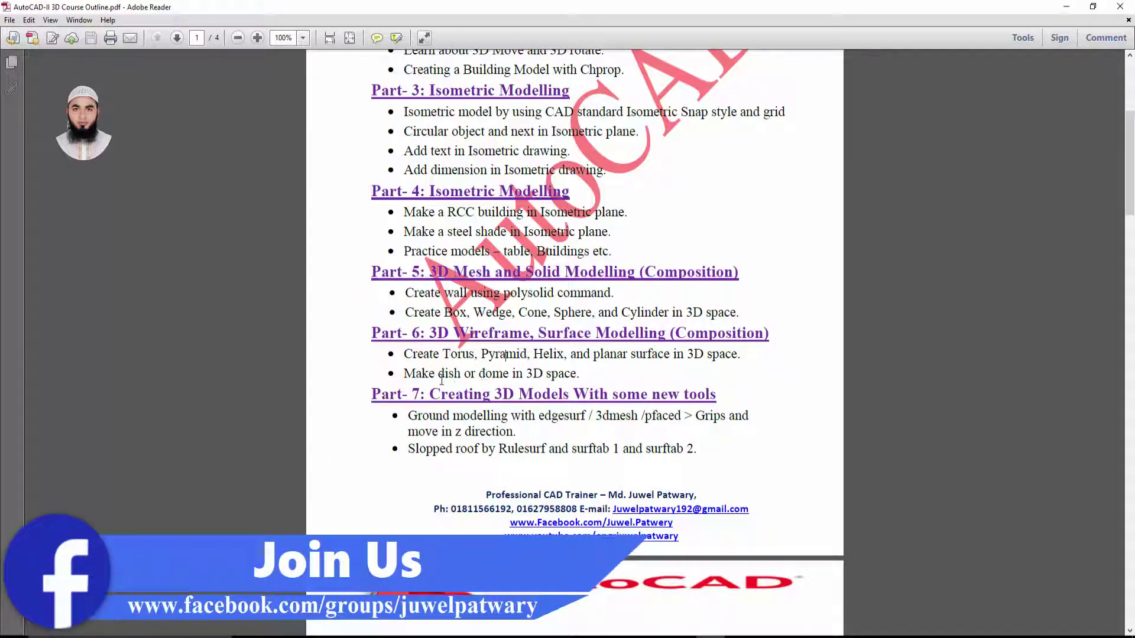
left_click_drag(504, 374, 508, 375)
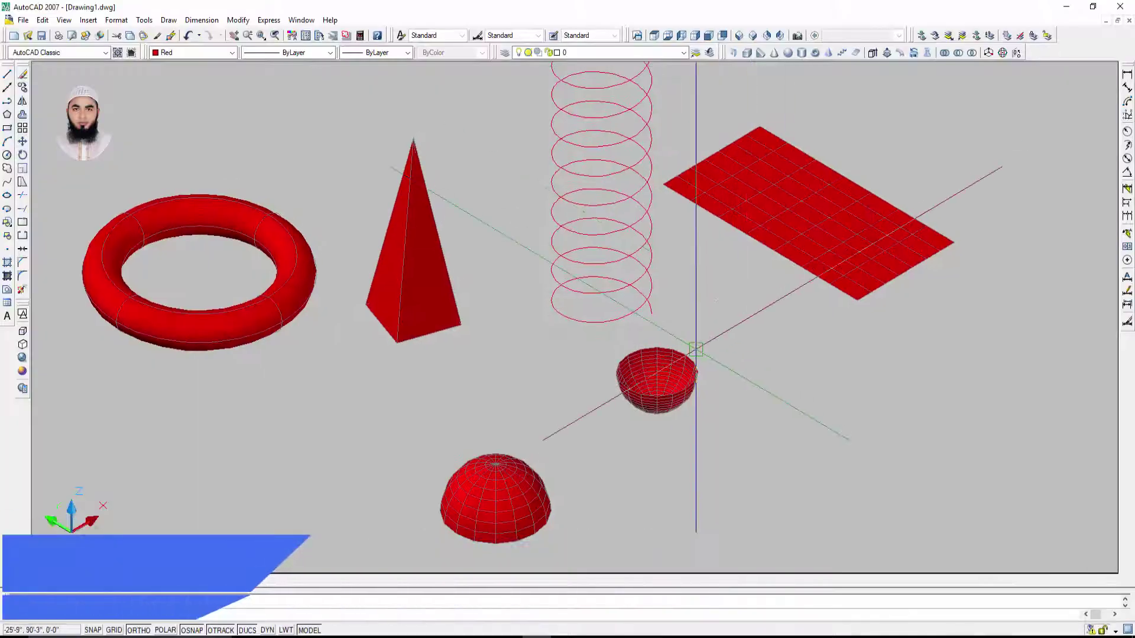
Step: Select every object in the drawing and delete all seven red 3D objects
scroll(667, 371, "down", 5)
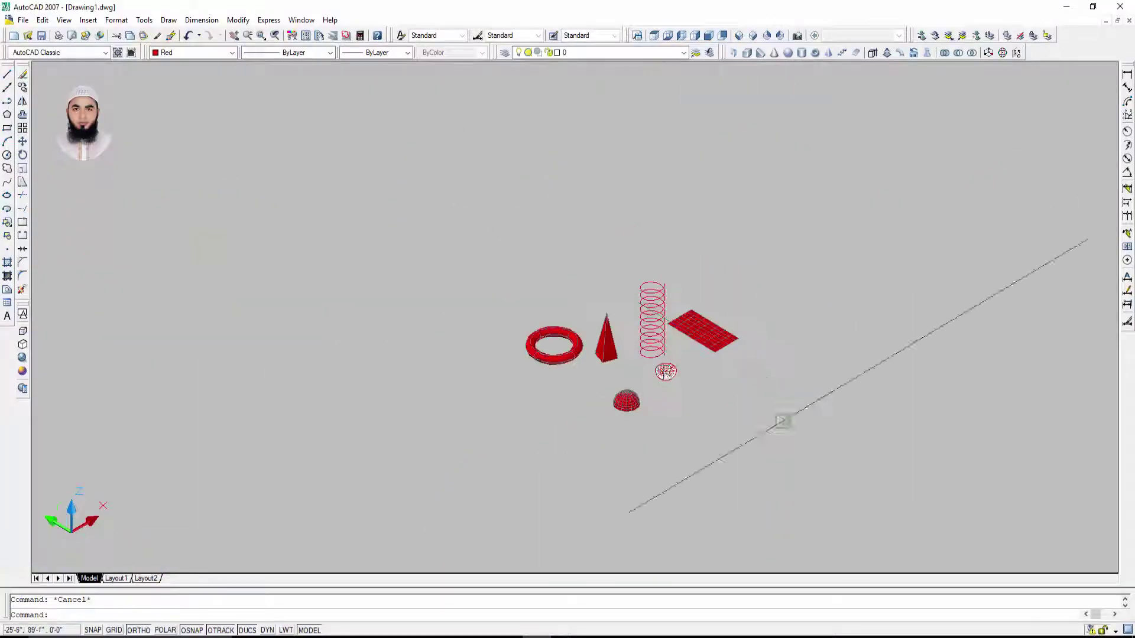
key("ctrl+a")
key("Delete")
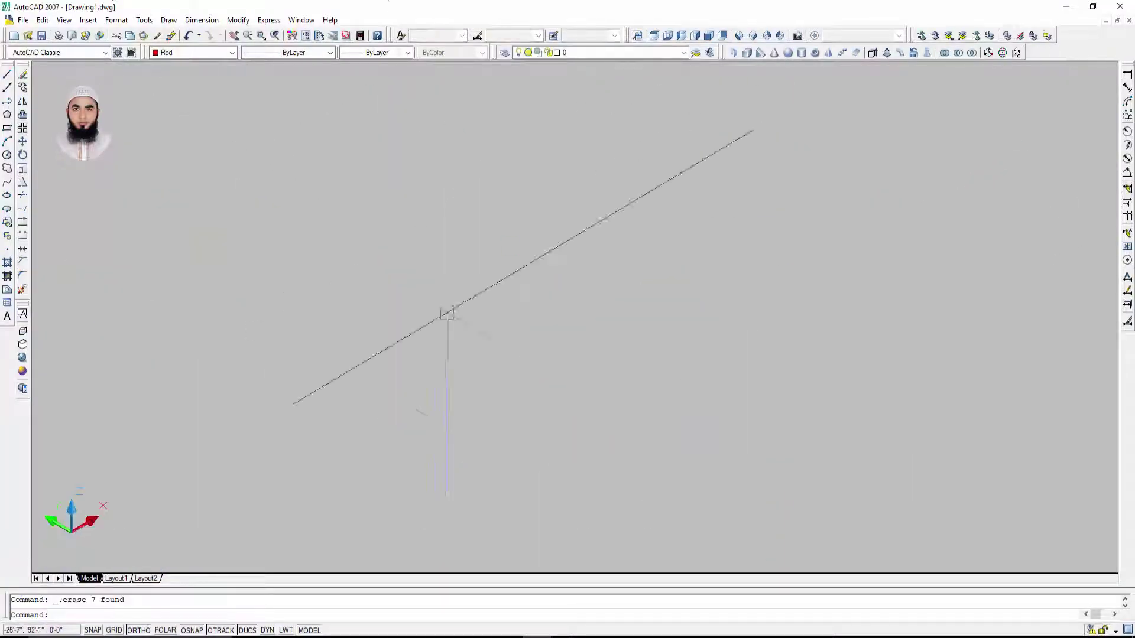
key("Escape")
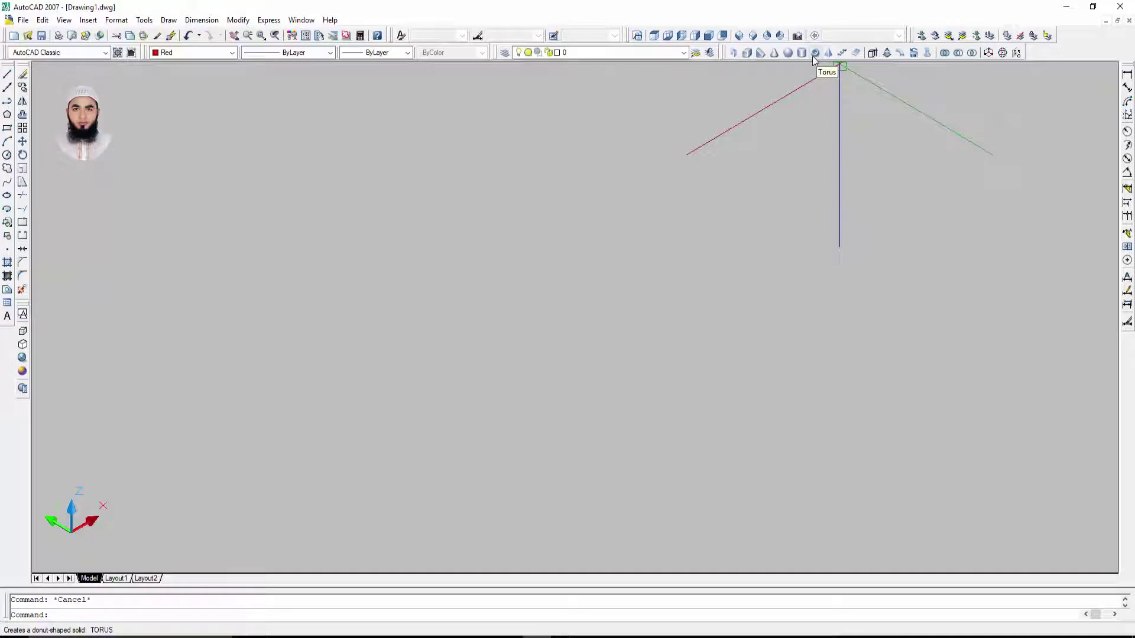
Step: Draw a torus with TORUS: 1' radius and 3" tube radius, then frame it
type("torus")
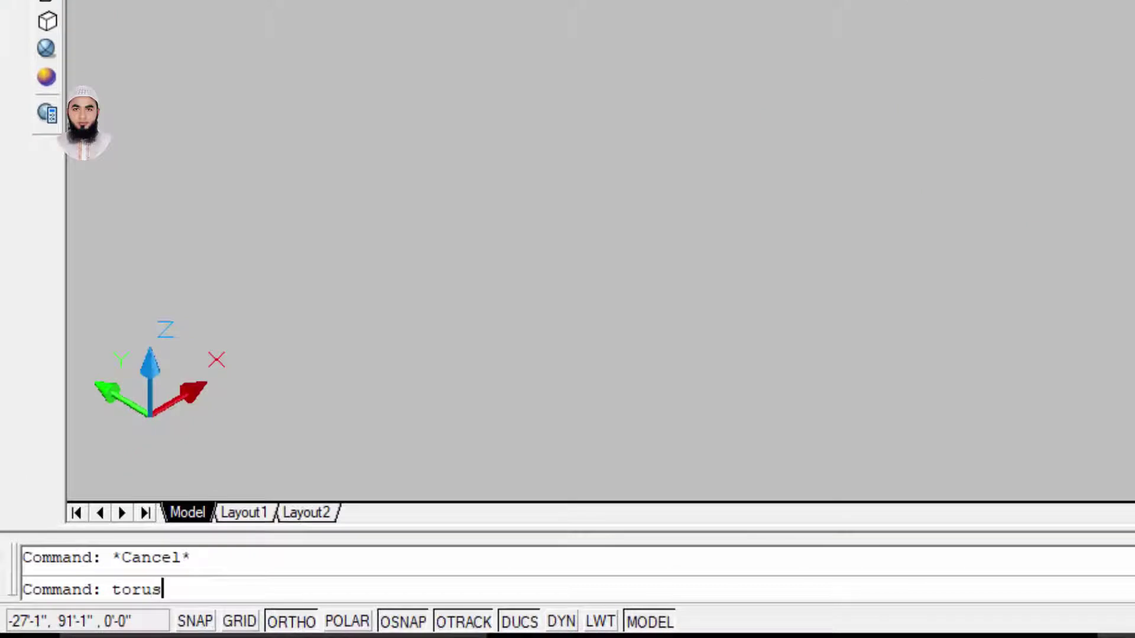
key("Return")
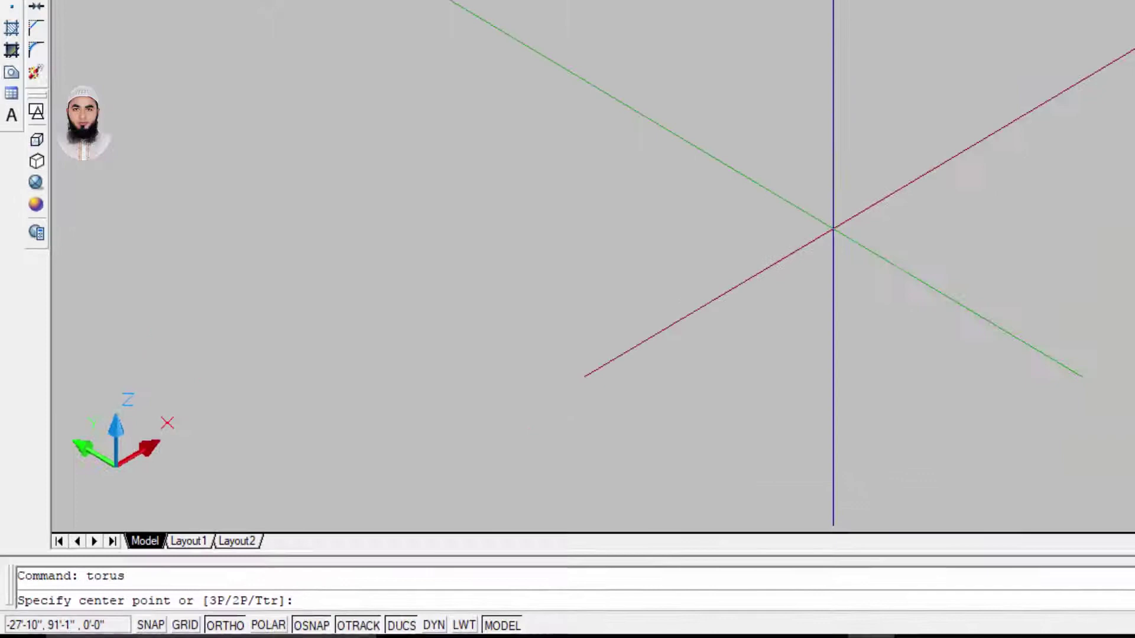
left_click(1010, 142)
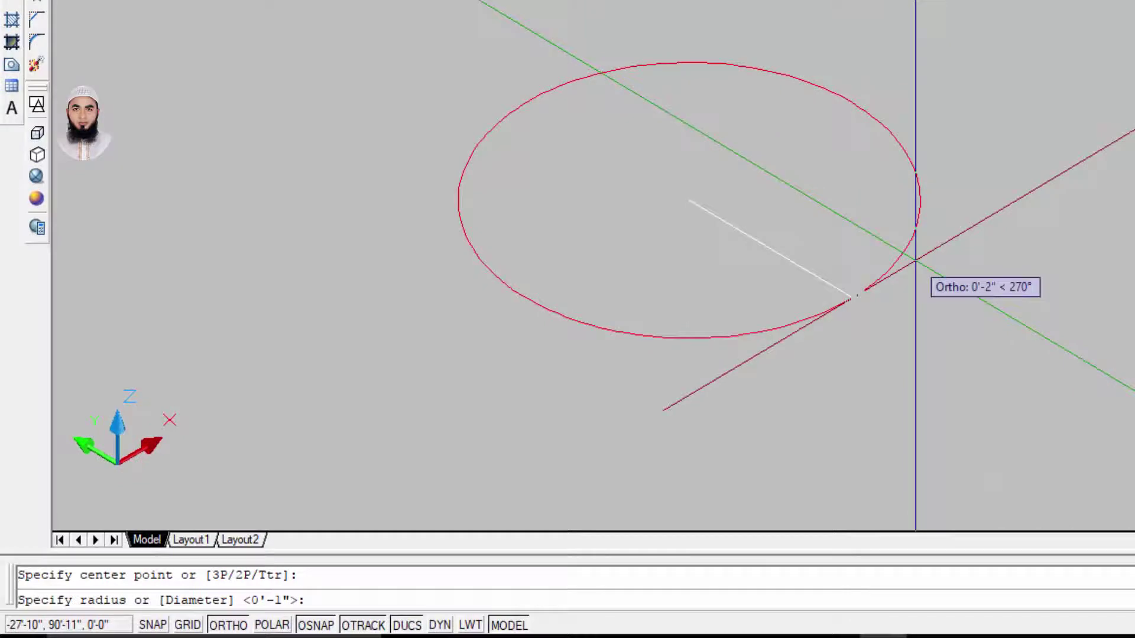
type("1'")
key("Return")
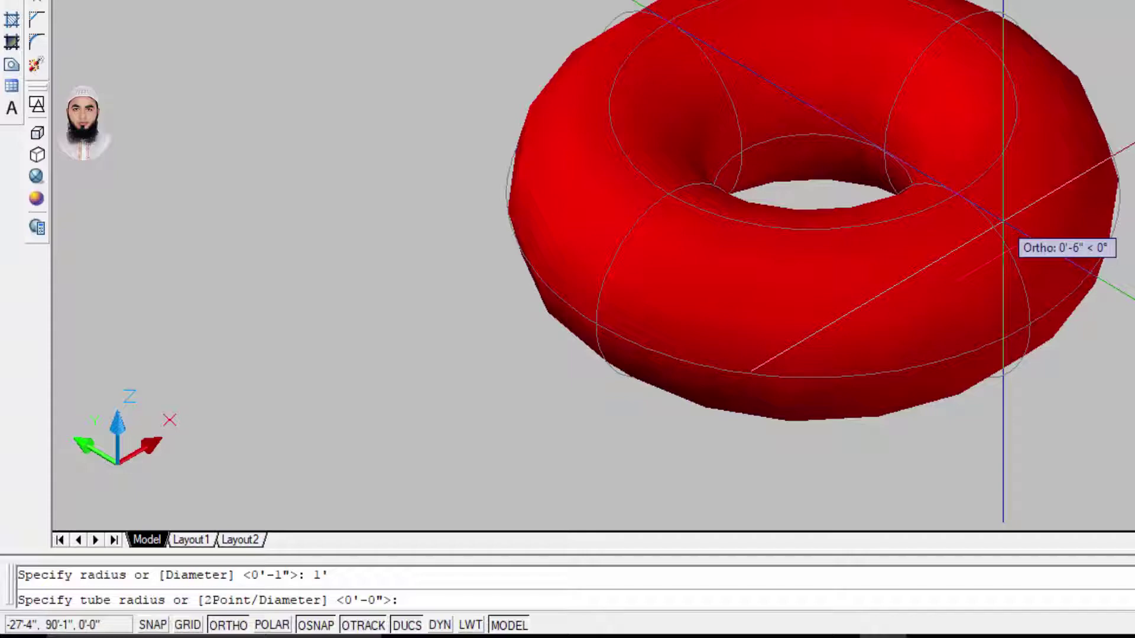
type("3\"")
key("Return")
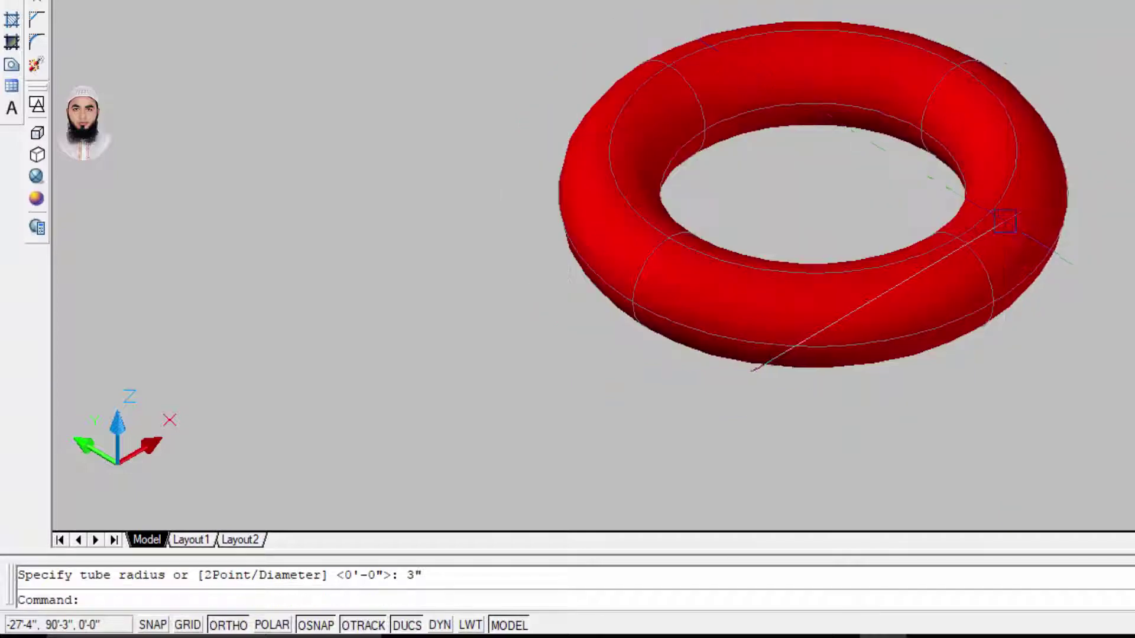
scroll(819, 393, "up", 3)
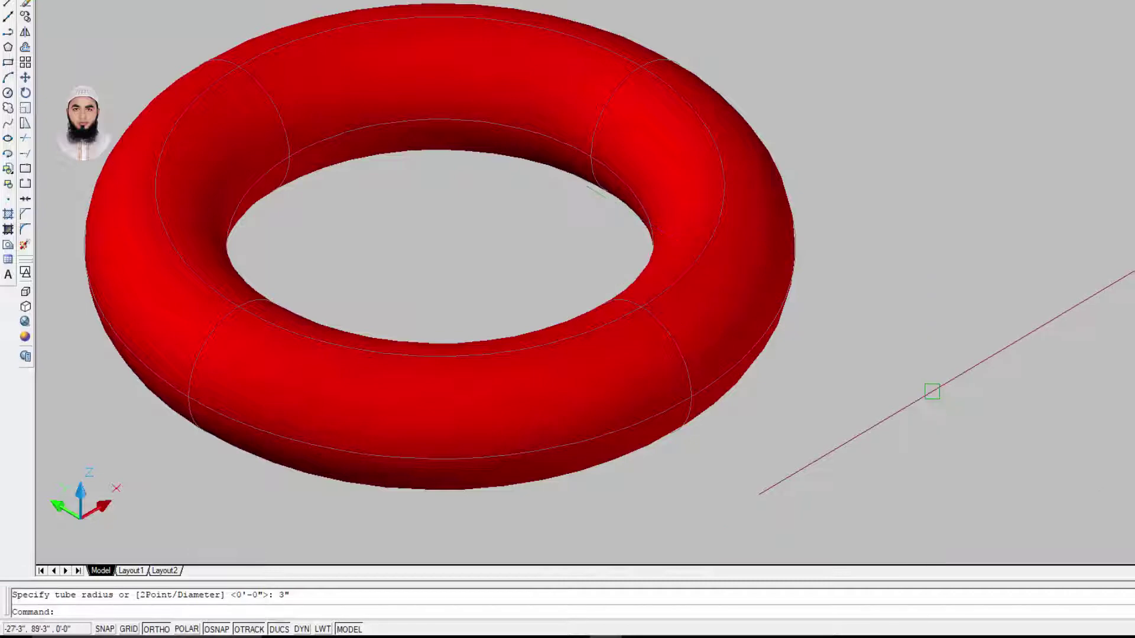
middle_click_drag(902, 254, 923, 299)
scroll(923, 298, "down", 2)
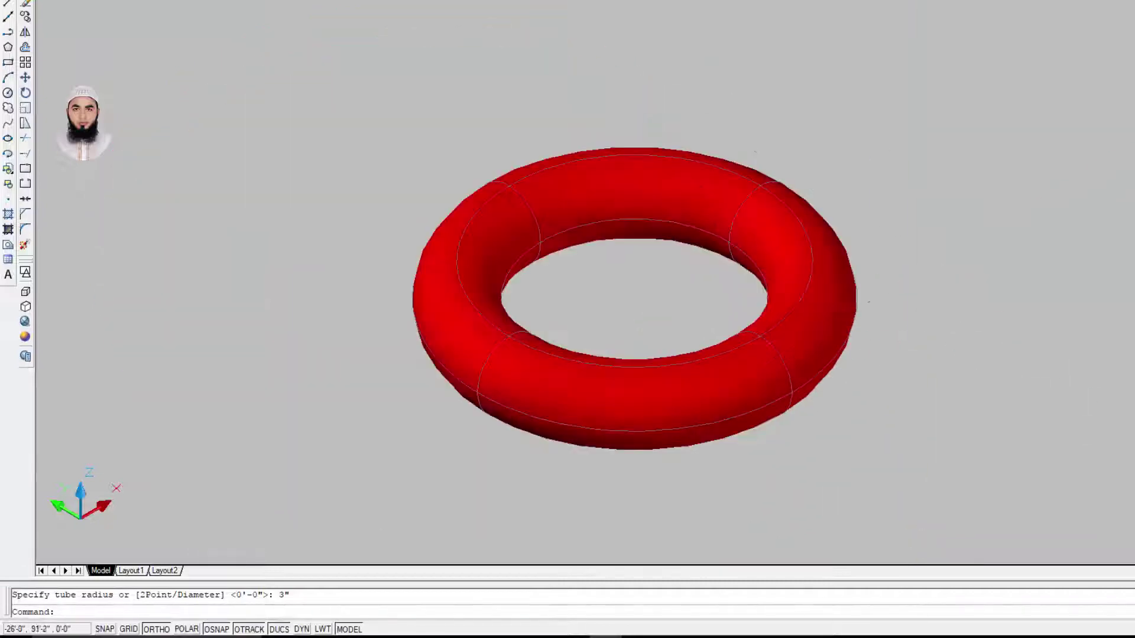
Step: Zoom and pan so the torus moves to the left of the view
key("Escape")
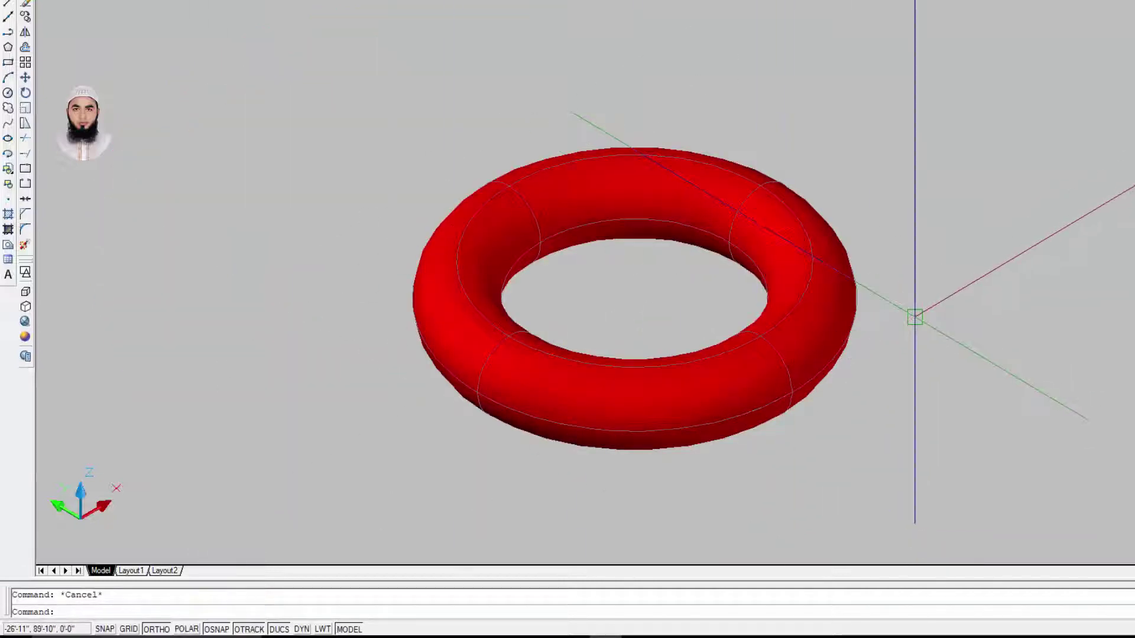
scroll(838, 329, "down", 1)
scroll(793, 337, "up", 3)
scroll(858, 366, "down", 3)
middle_click_drag(858, 367, 727, 278)
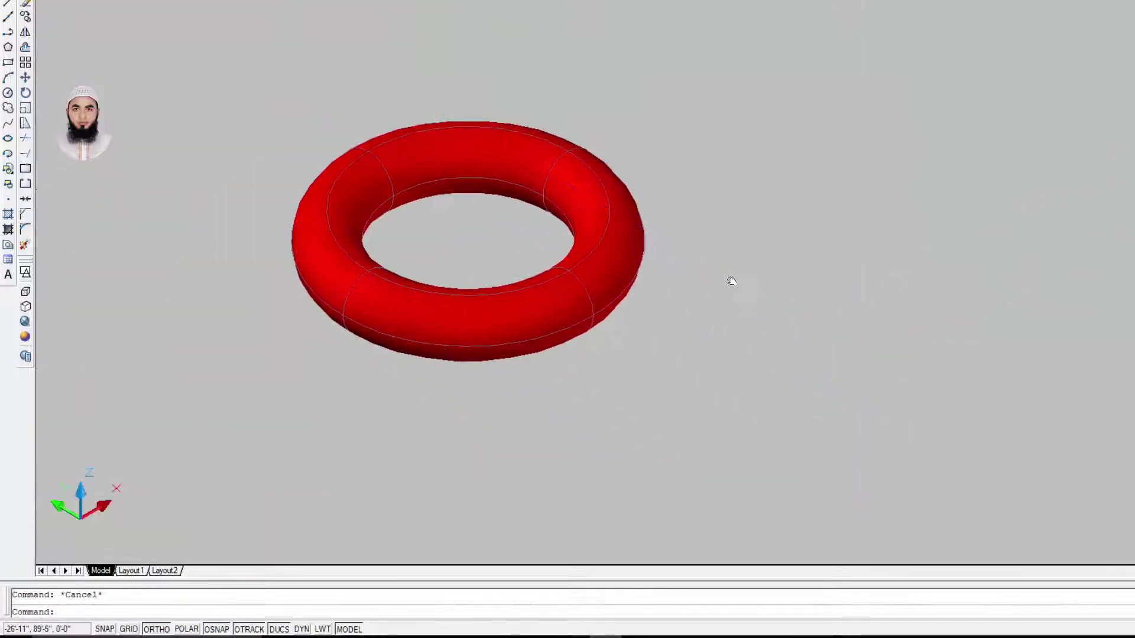
middle_click_drag(853, 90, 688, 144)
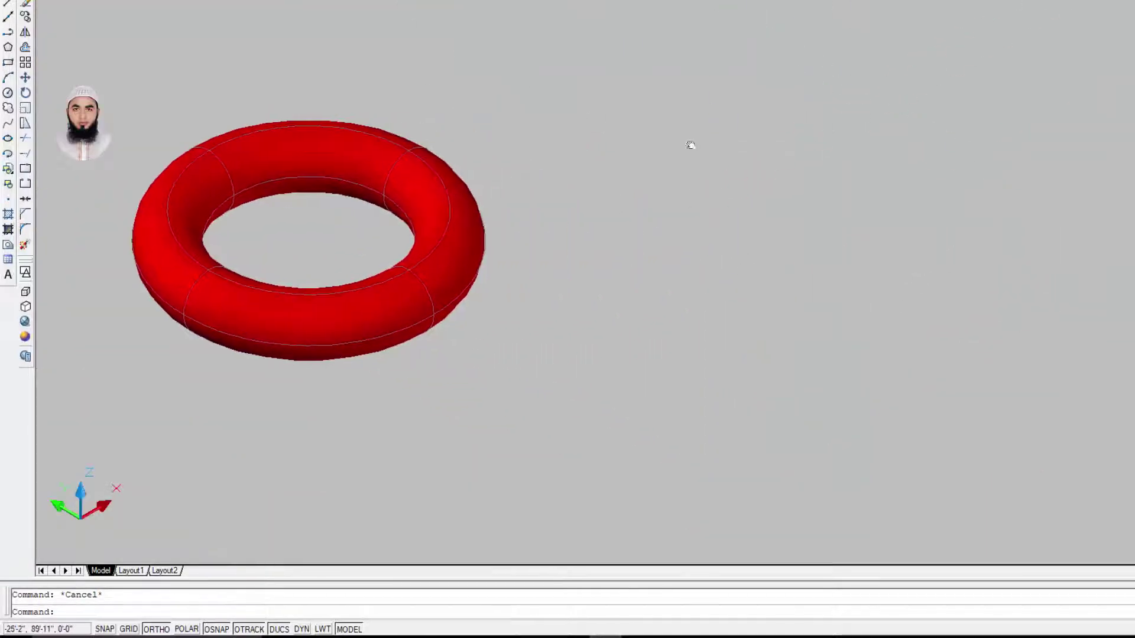
Step: Draw a trial second torus to the right, then select and erase it
left_click(815, 52)
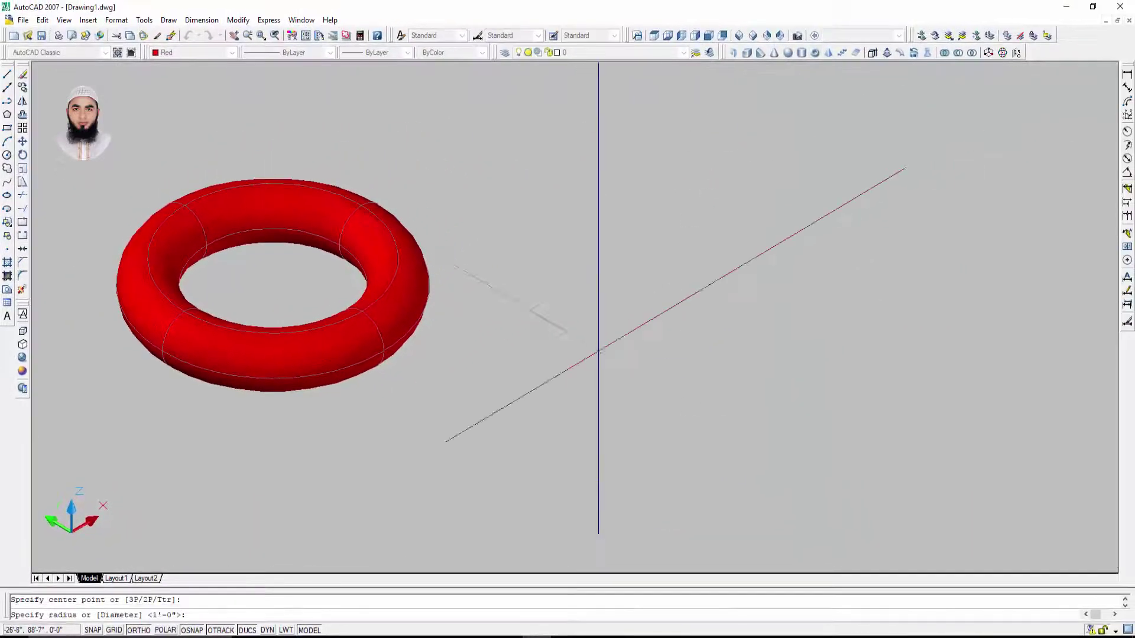
left_click(598, 351)
left_click(729, 405)
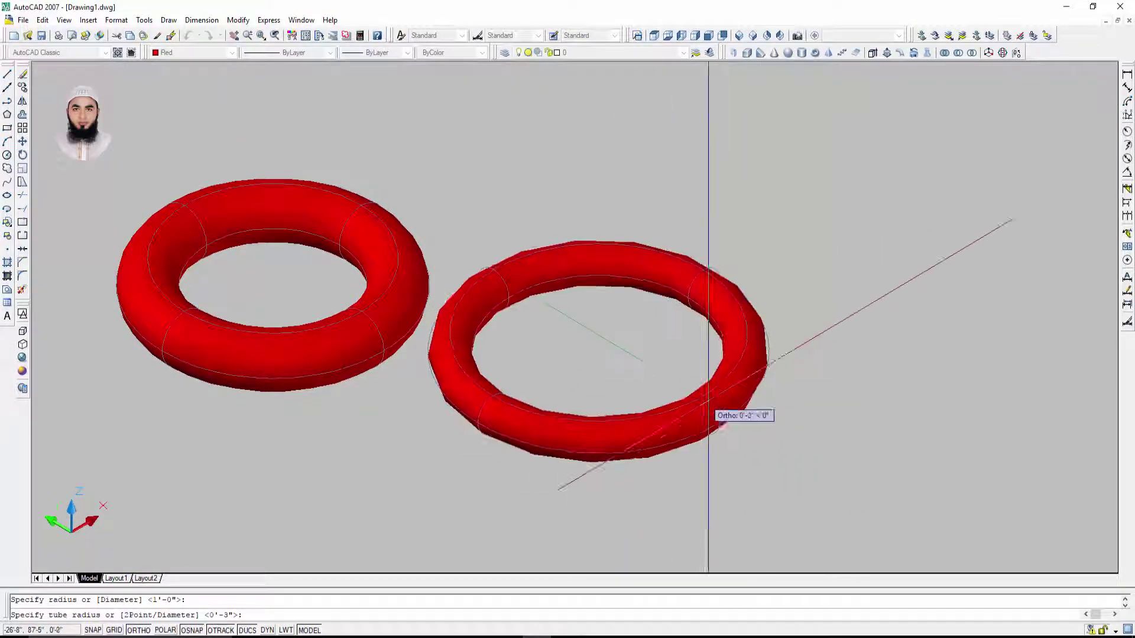
left_click(701, 413)
middle_click_drag(1023, 325, 952, 349)
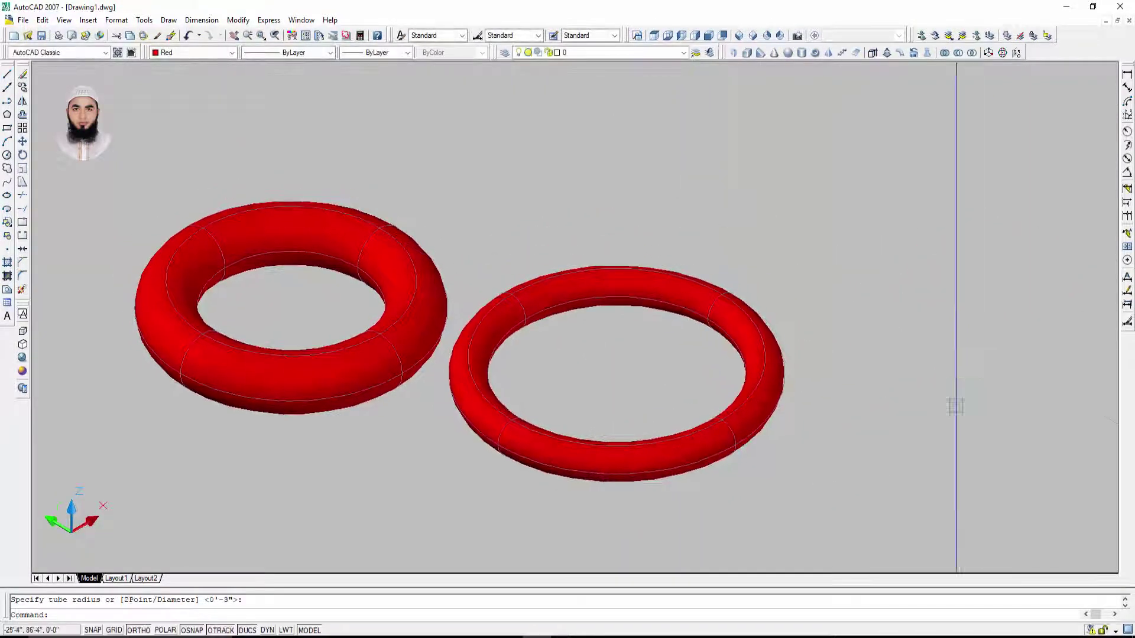
left_click(836, 487)
left_click(749, 380)
key("Delete")
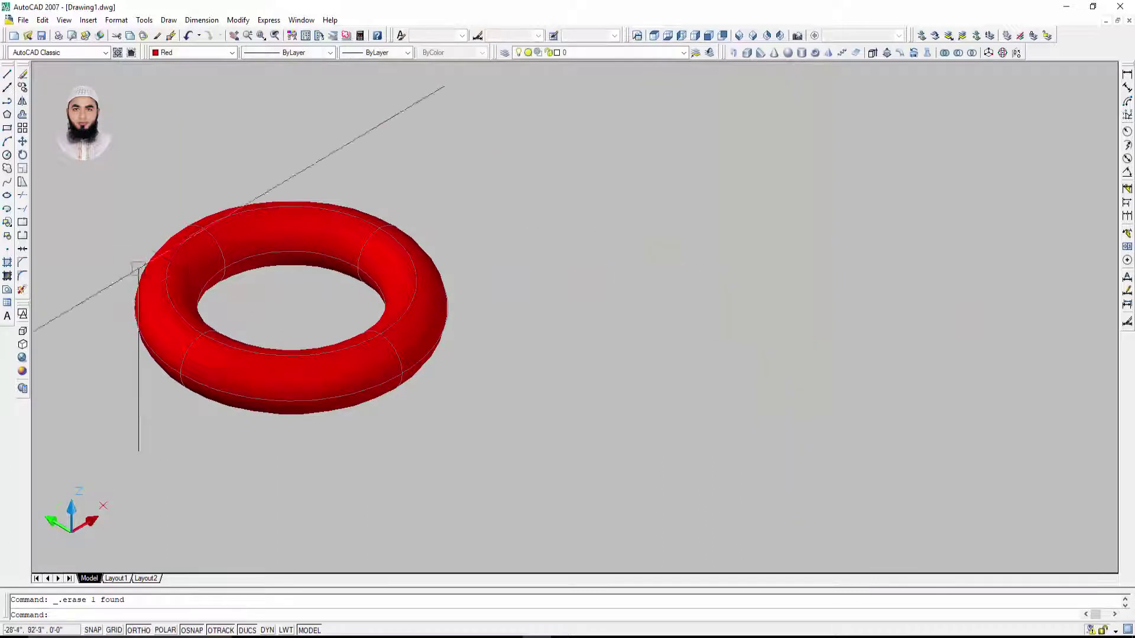
Step: Re-pan the view to place the remaining torus at the left
scroll(136, 266, "up", 4)
middle_click_drag(898, 187, 844, 180)
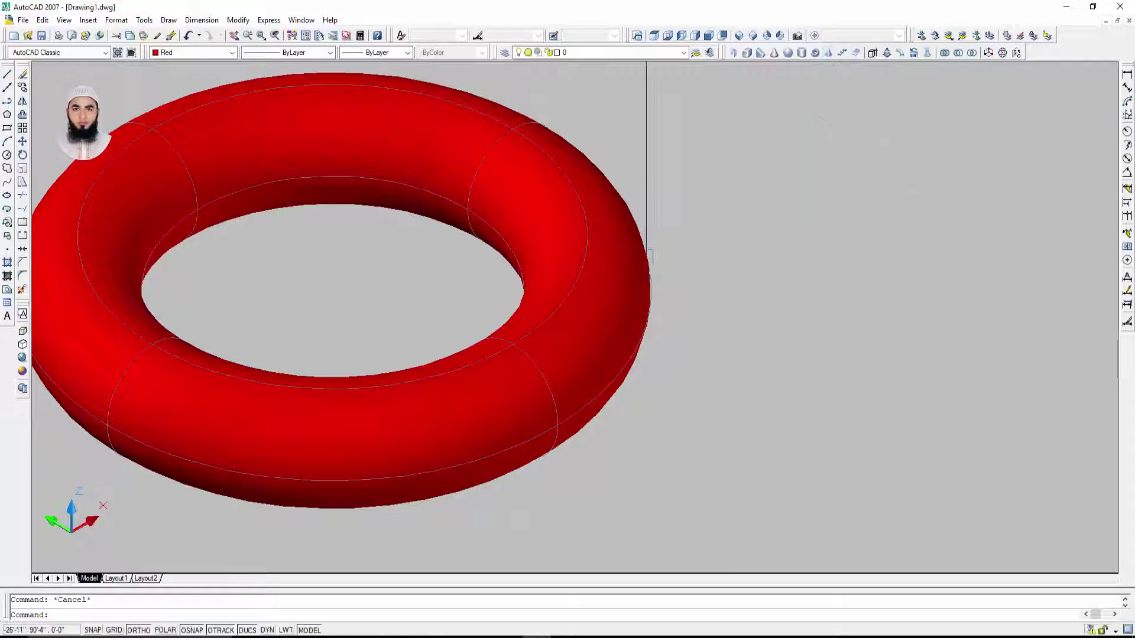
scroll(559, 266, "down", 5)
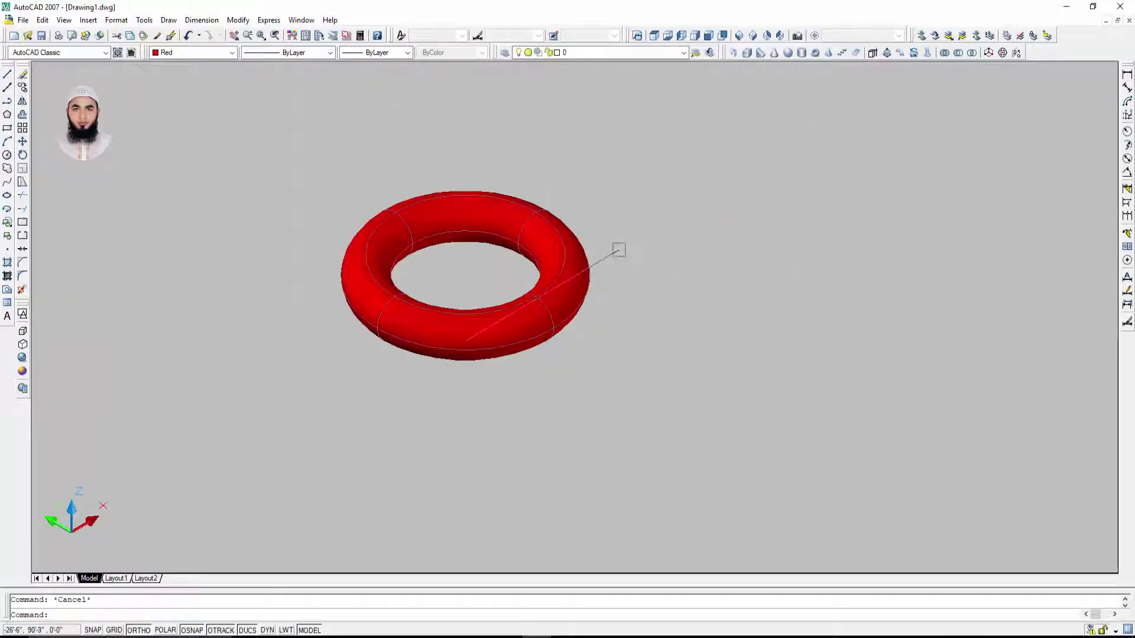
middle_click_drag(616, 246, 354, 228)
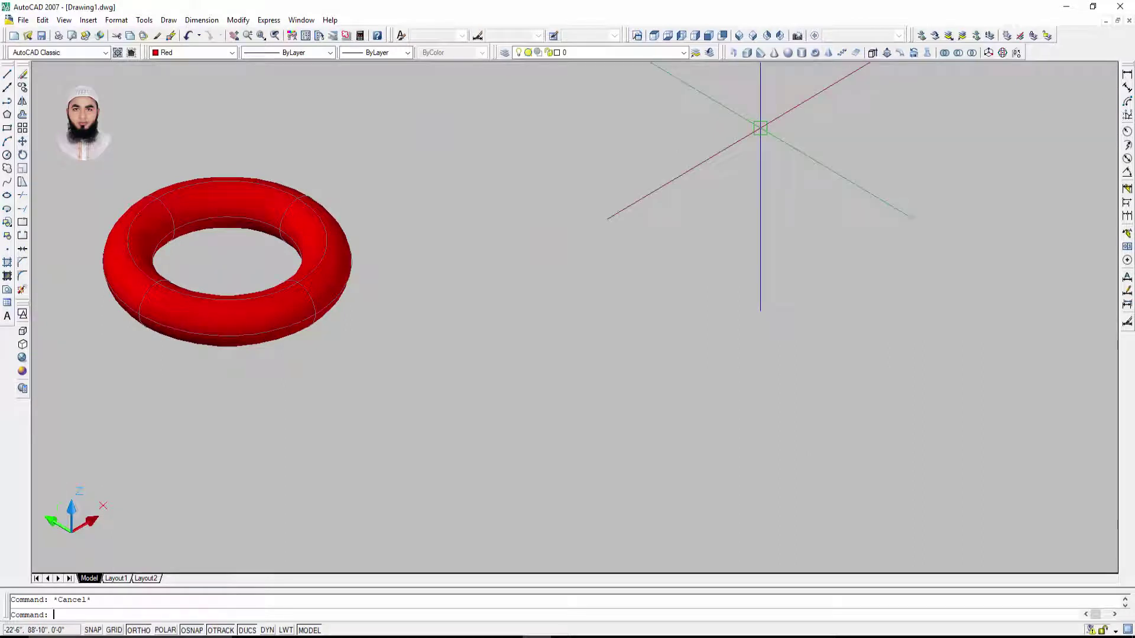
Step: Create a four-sided pyramid with a 1' base radius and 4' height, then orbit and regenerate
left_click(830, 57)
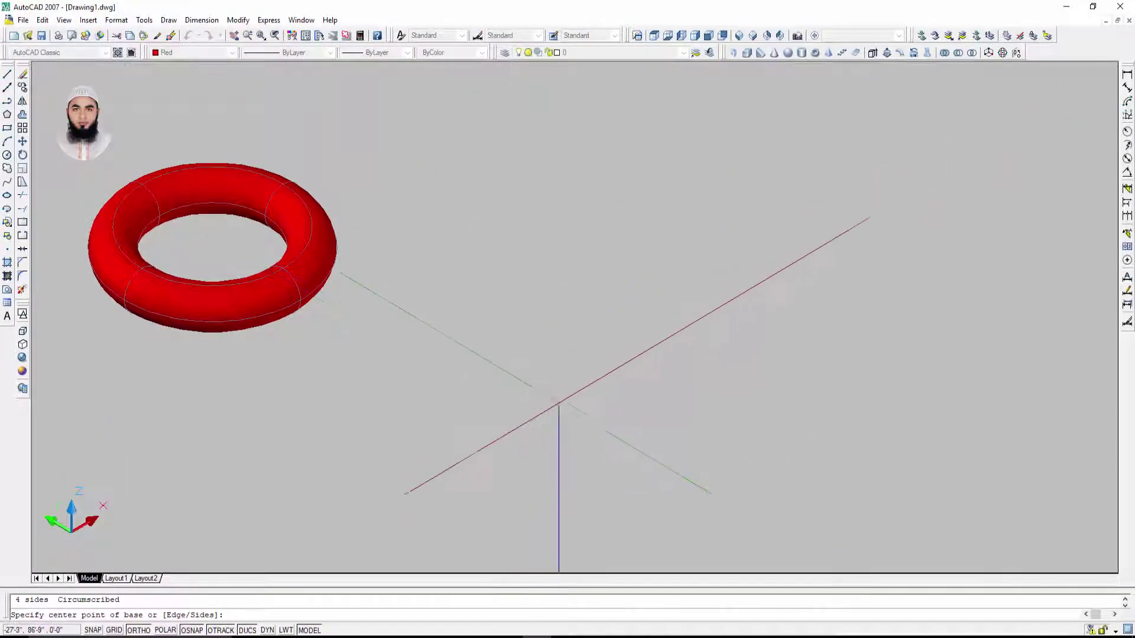
left_click(566, 401)
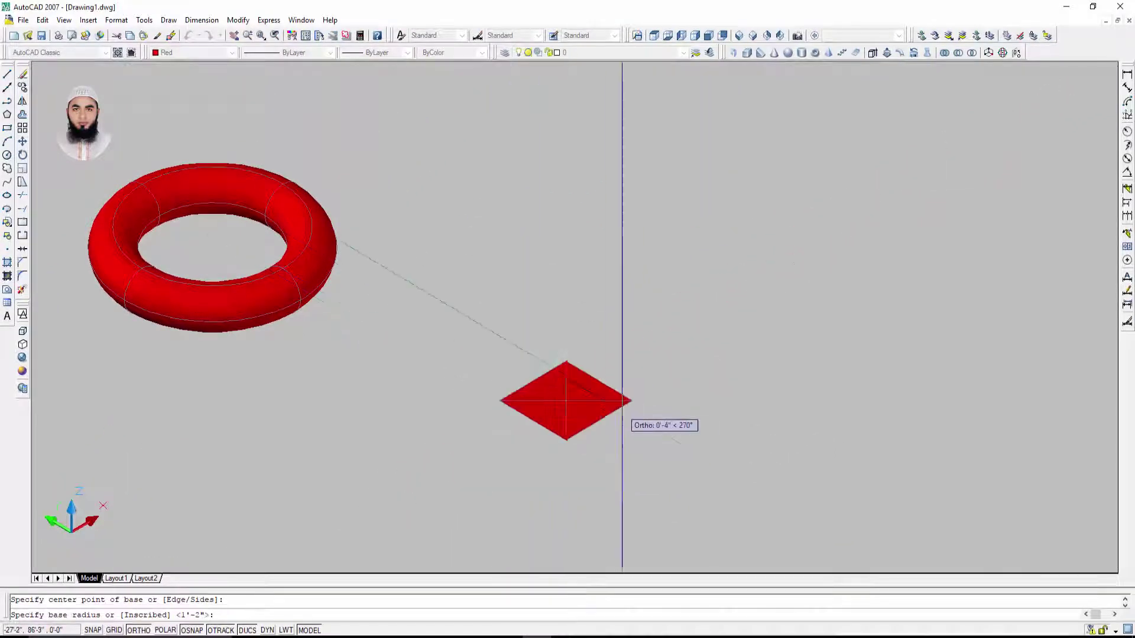
scroll(643, 403, "up", 2)
type("1'")
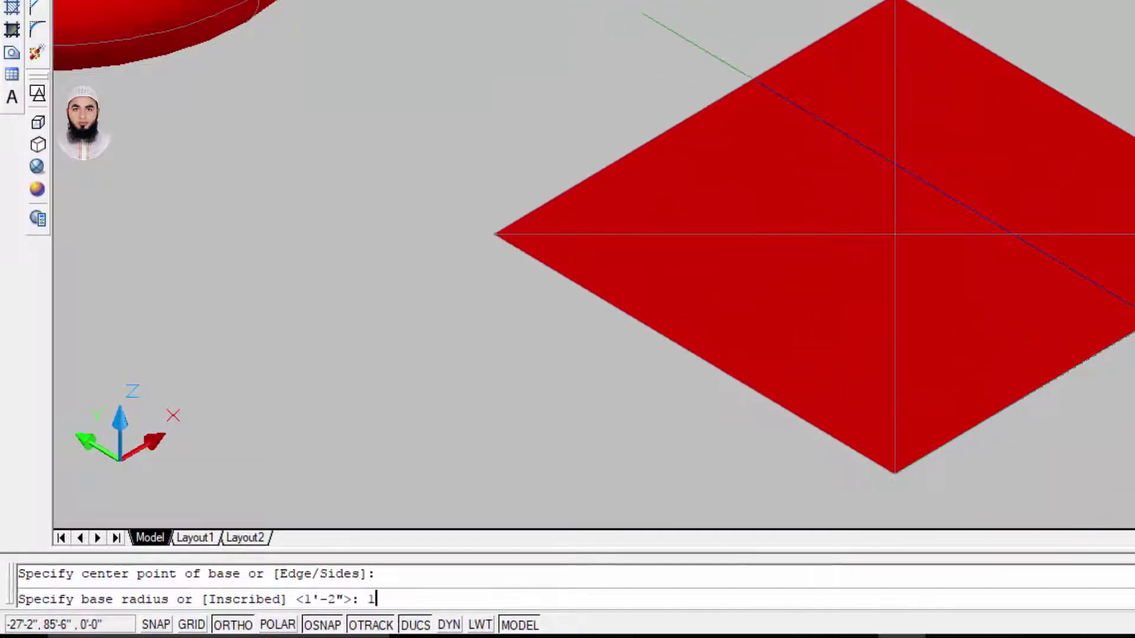
type("'")
key("Return")
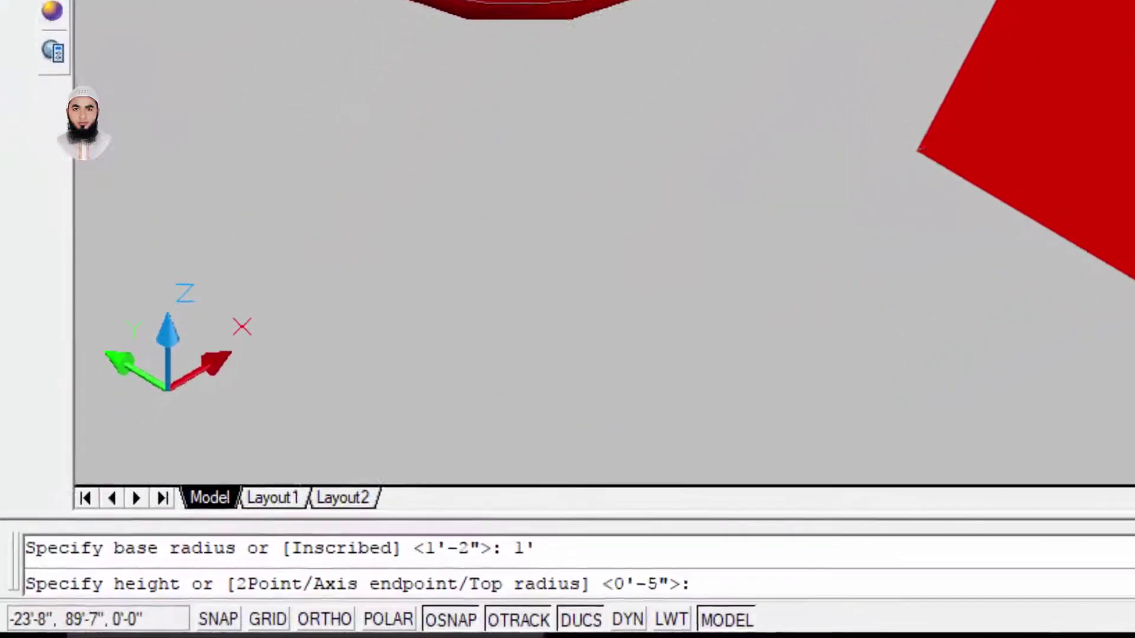
type("4'")
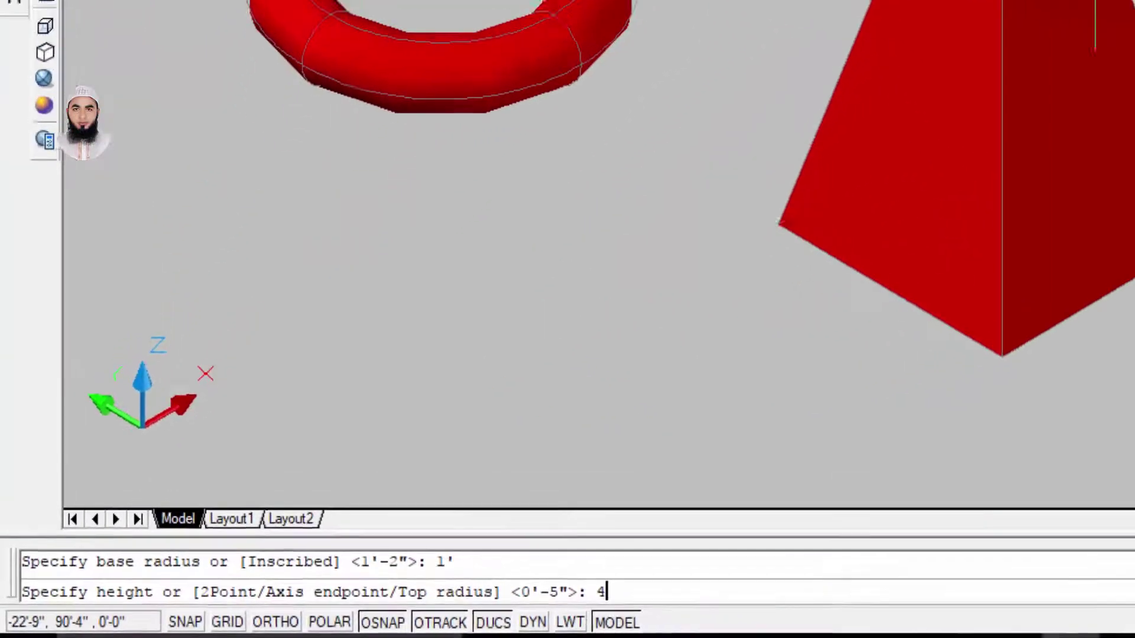
key("Return")
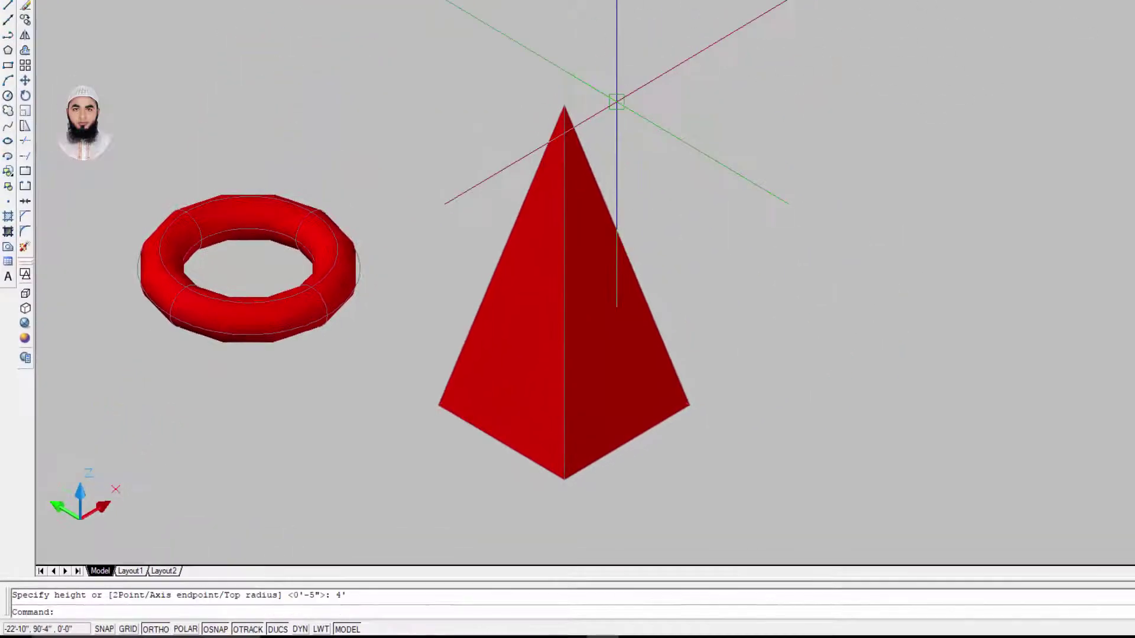
mouse_move(616, 101)
middle_mouse_down("shift")
mouse_move(771, 385)
mouse_move(385, 292)
mouse_move(572, 441)
middle_mouse_up("shift")
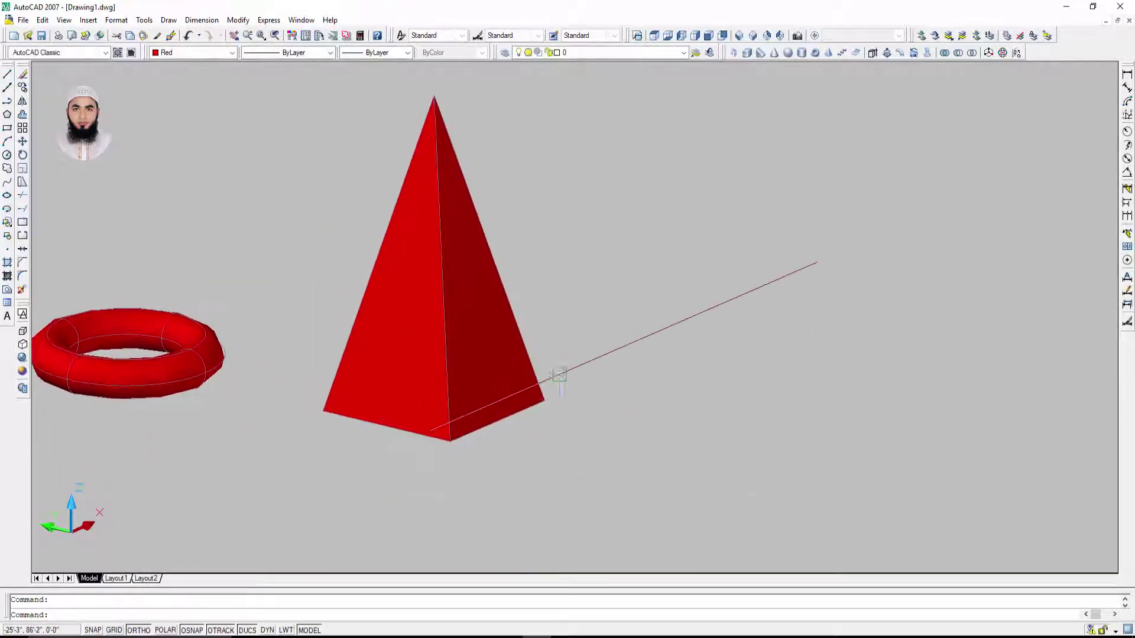
type("re")
key("Return")
scroll(517, 398, "down", 5)
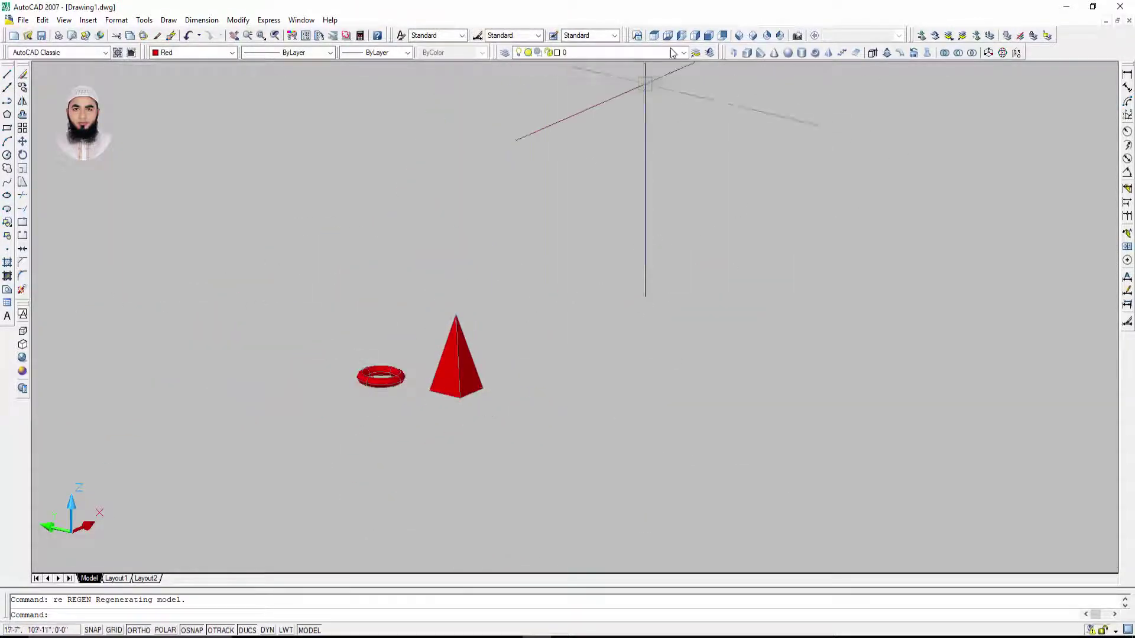
Step: Zoom and pan to move the torus and pyramid toward the upper left
scroll(628, 359, "up", 4)
scroll(628, 359, "up", 3)
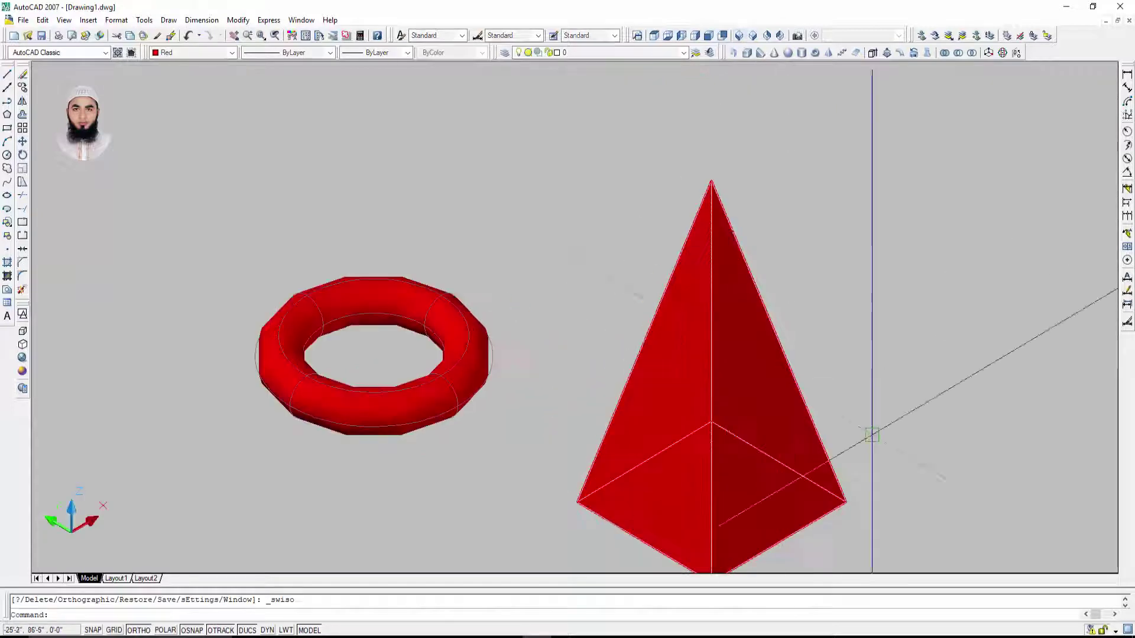
middle_click_drag(875, 426, 654, 366)
key("Escape")
middle_click_drag(657, 361, 663, 360)
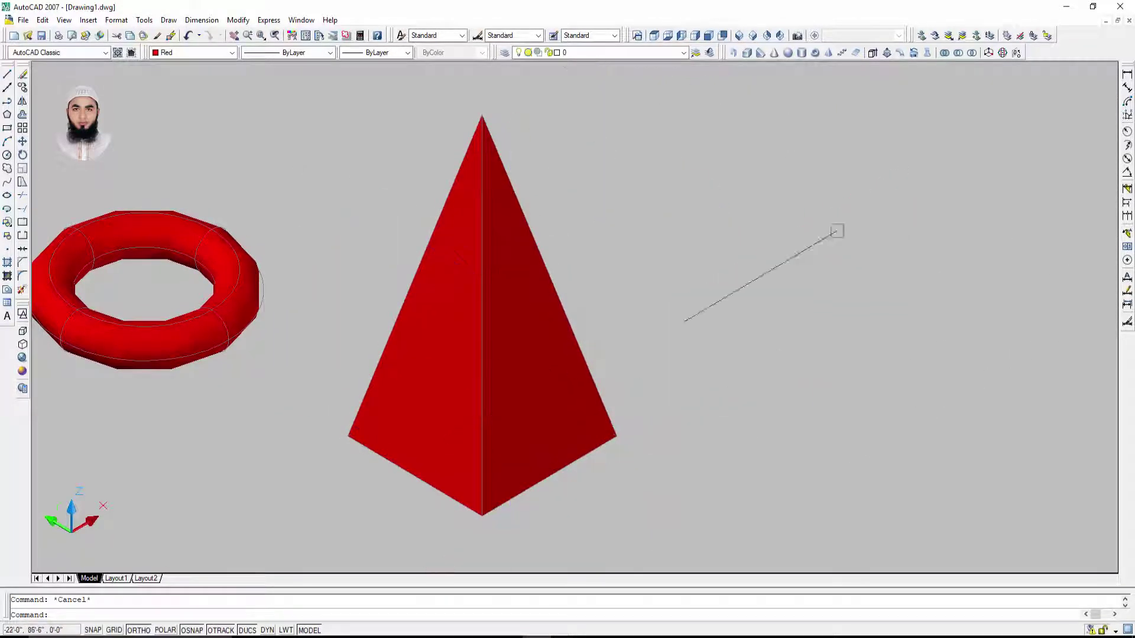
middle_click_drag(838, 232, 803, 195)
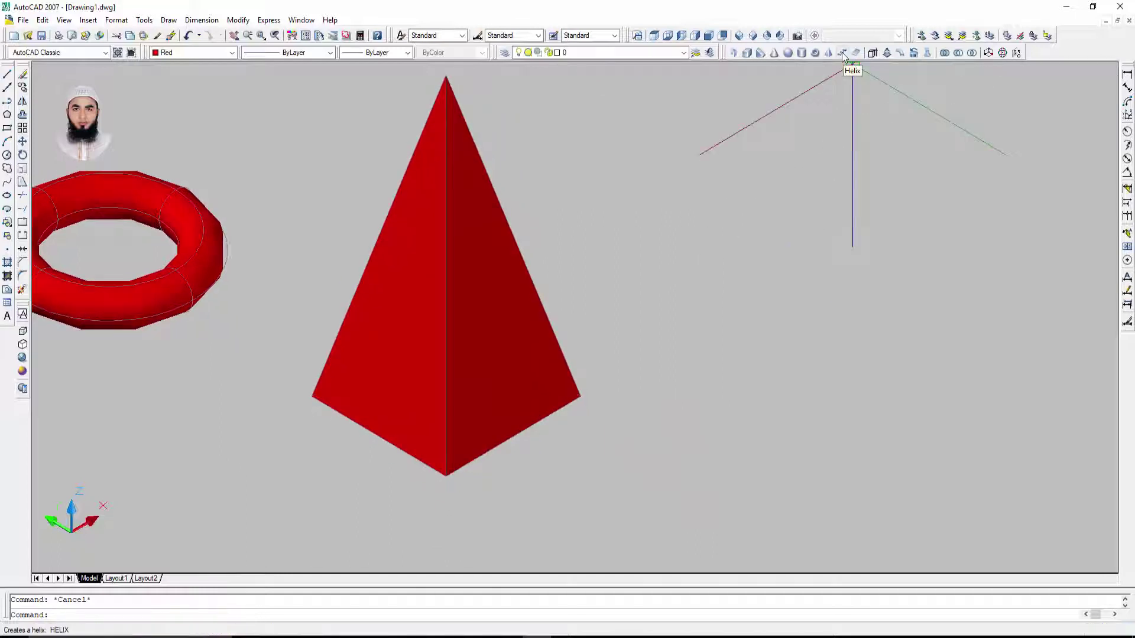
scroll(730, 311, "down", 4)
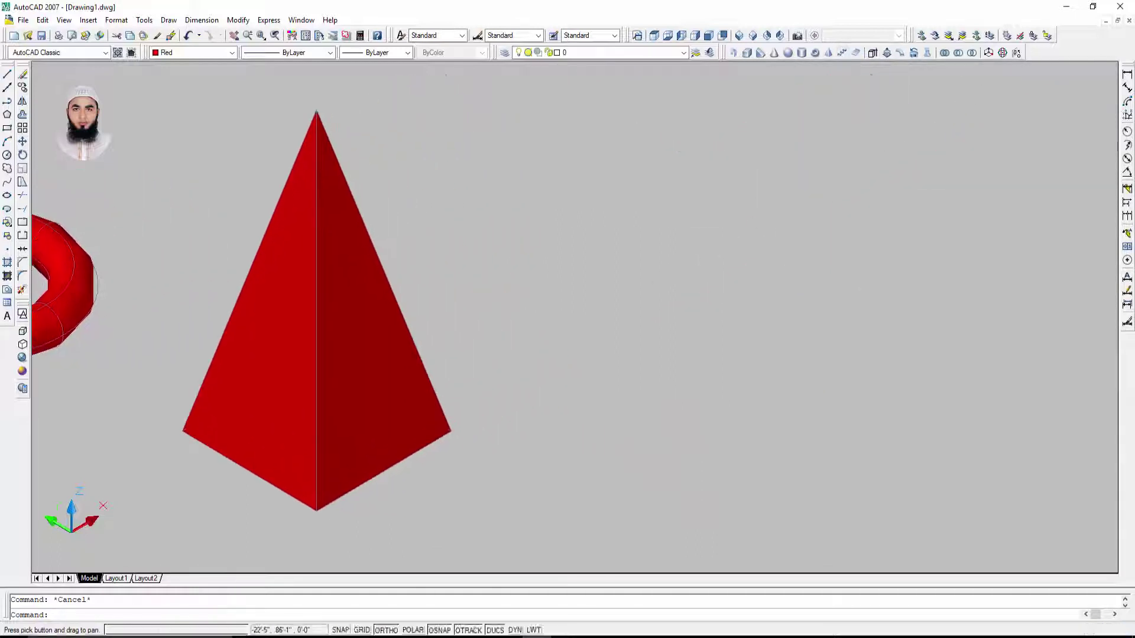
middle_click_drag(730, 311, 548, 331)
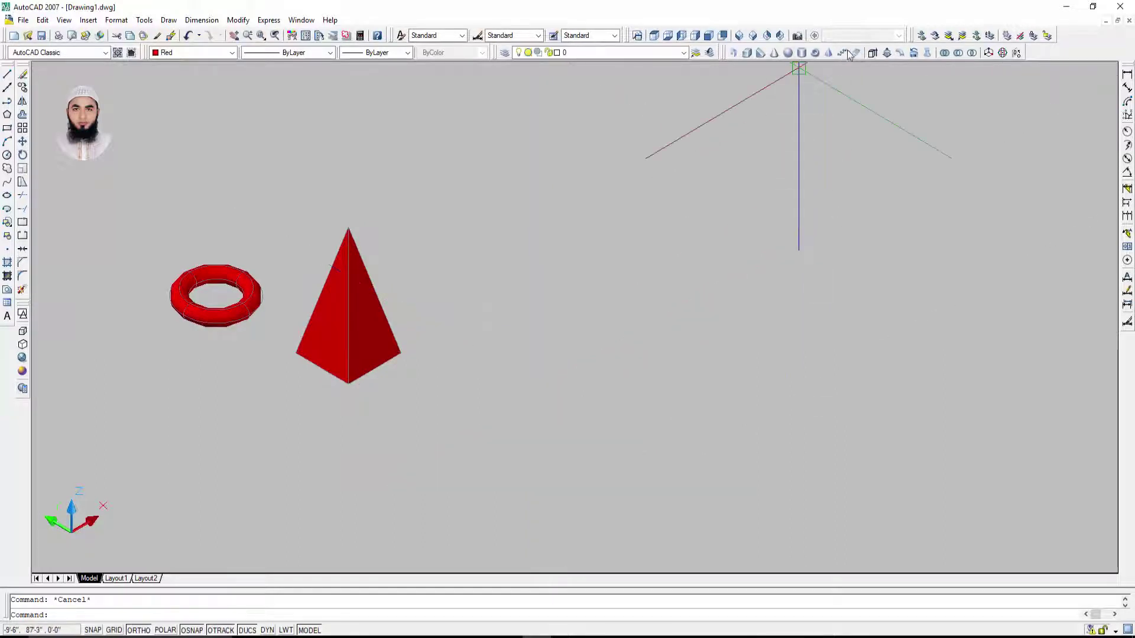
middle_click_drag(860, 89, 861, 77)
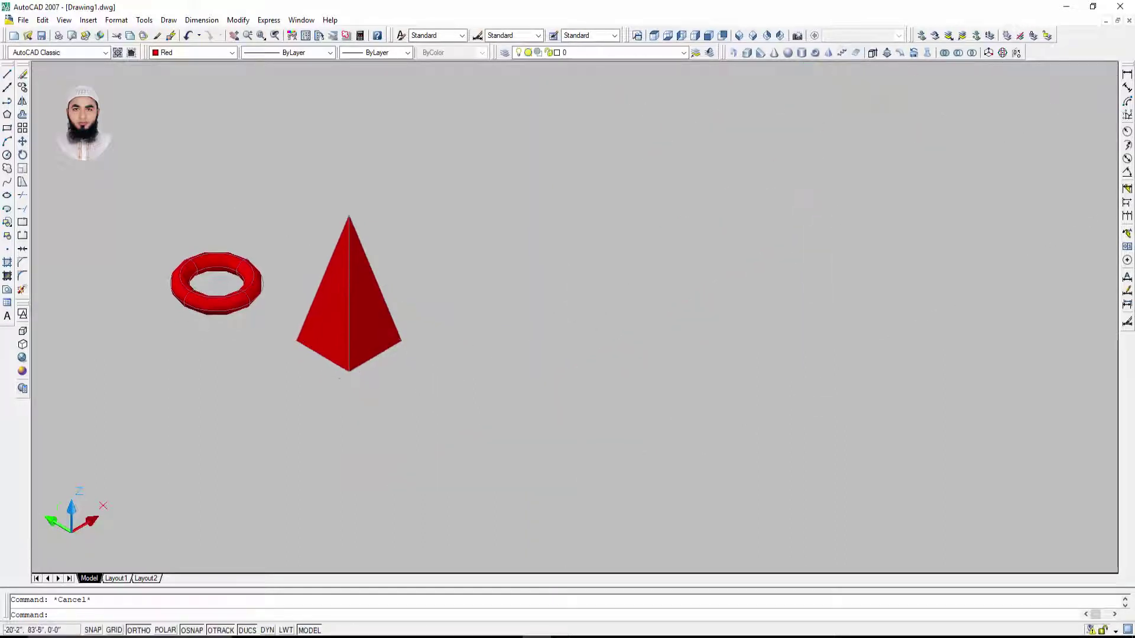
Step: Start a helix right of the pyramid with 1' base and 1' top radii
left_click(842, 53)
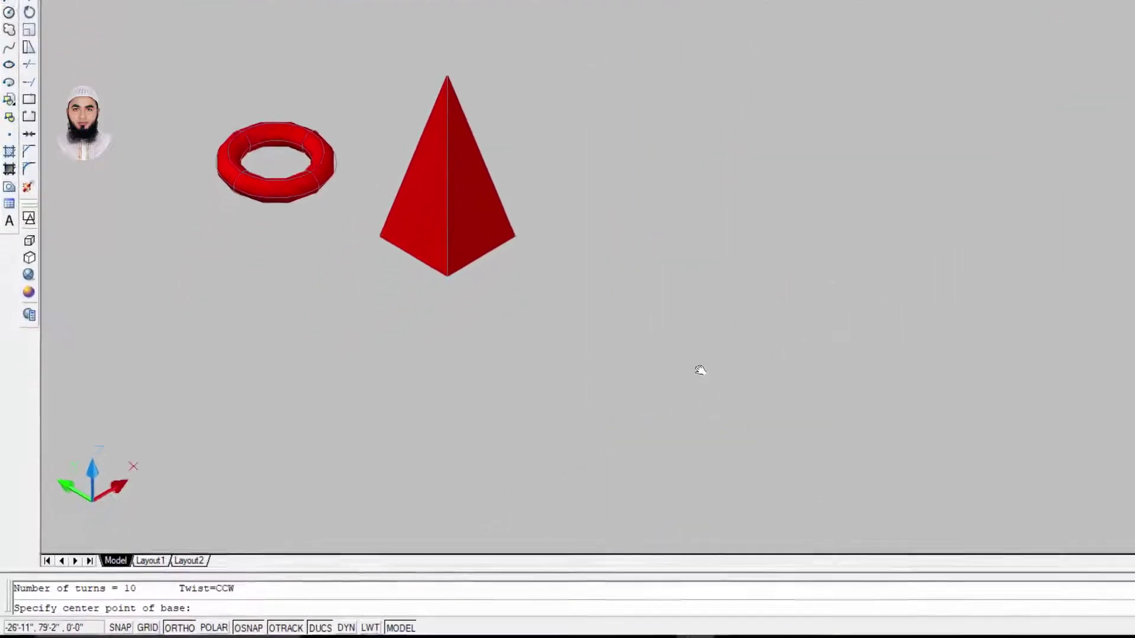
left_click(977, 305)
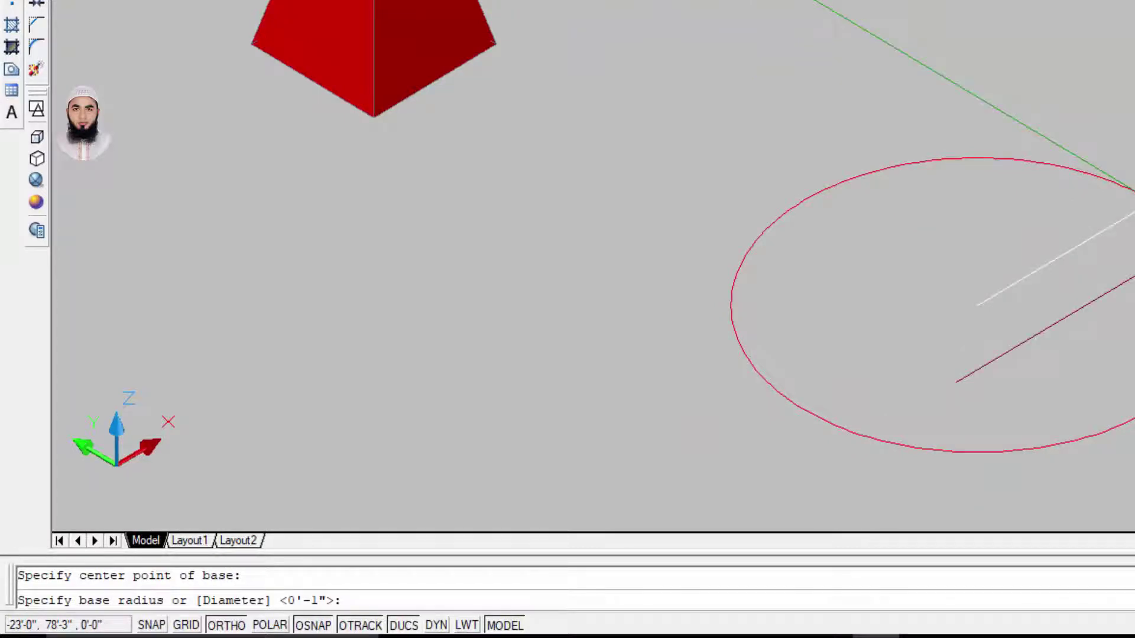
type("1'")
key("Return")
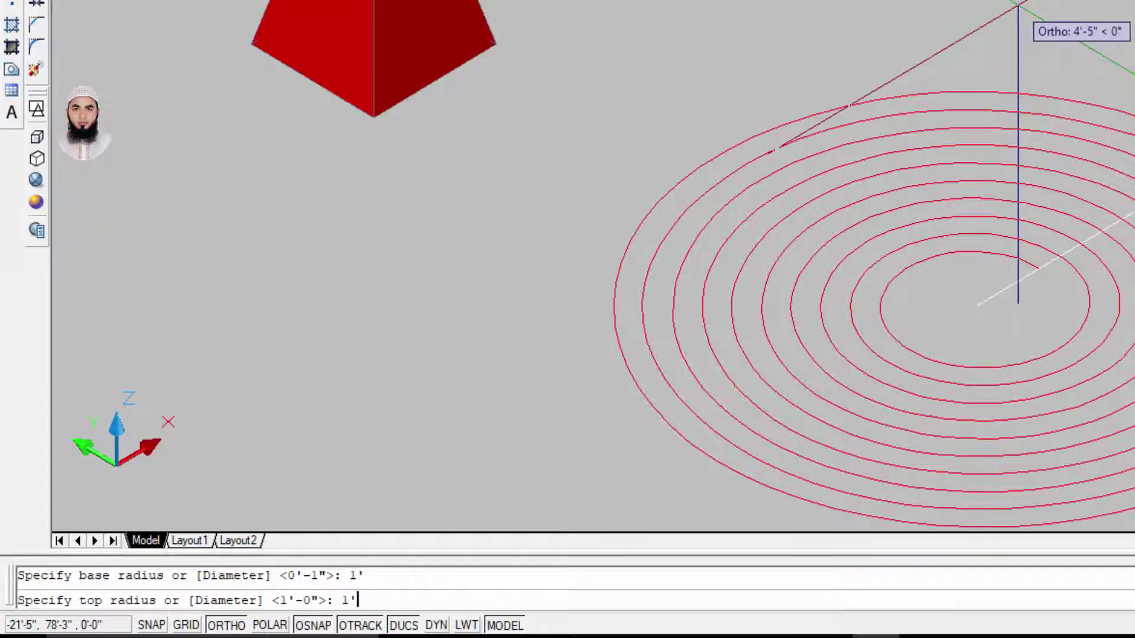
key("Return")
scroll(975, 35, "down", 2)
scroll(857, 83, "down", 1)
scroll(757, 100, "down", 1)
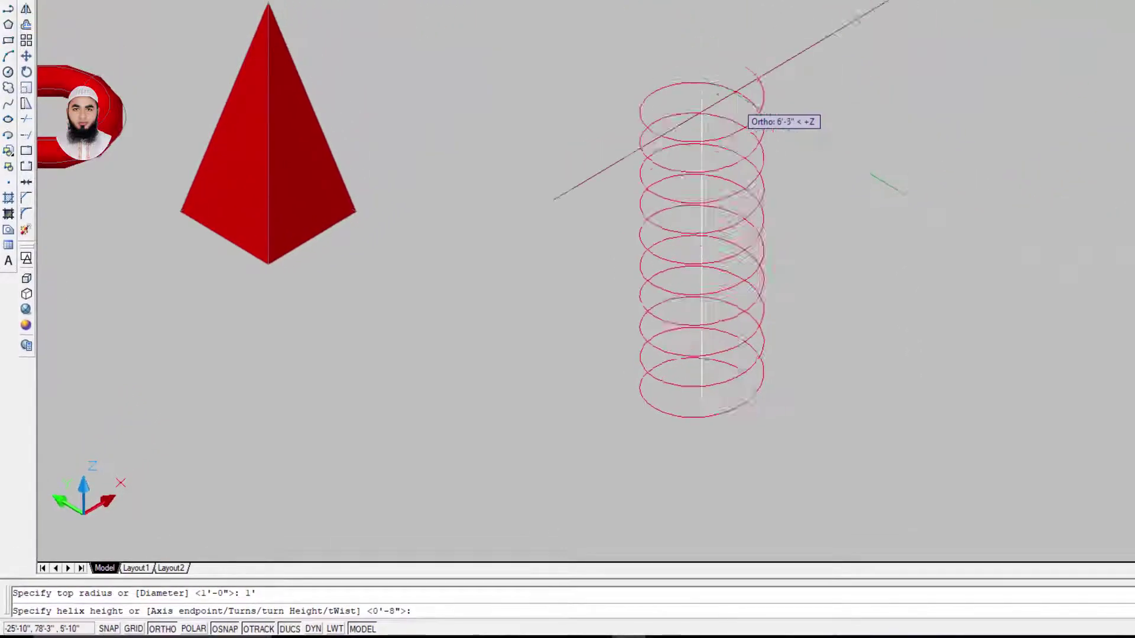
scroll(771, 83, "up", 2)
scroll(777, 106, "down", 3)
type("turns")
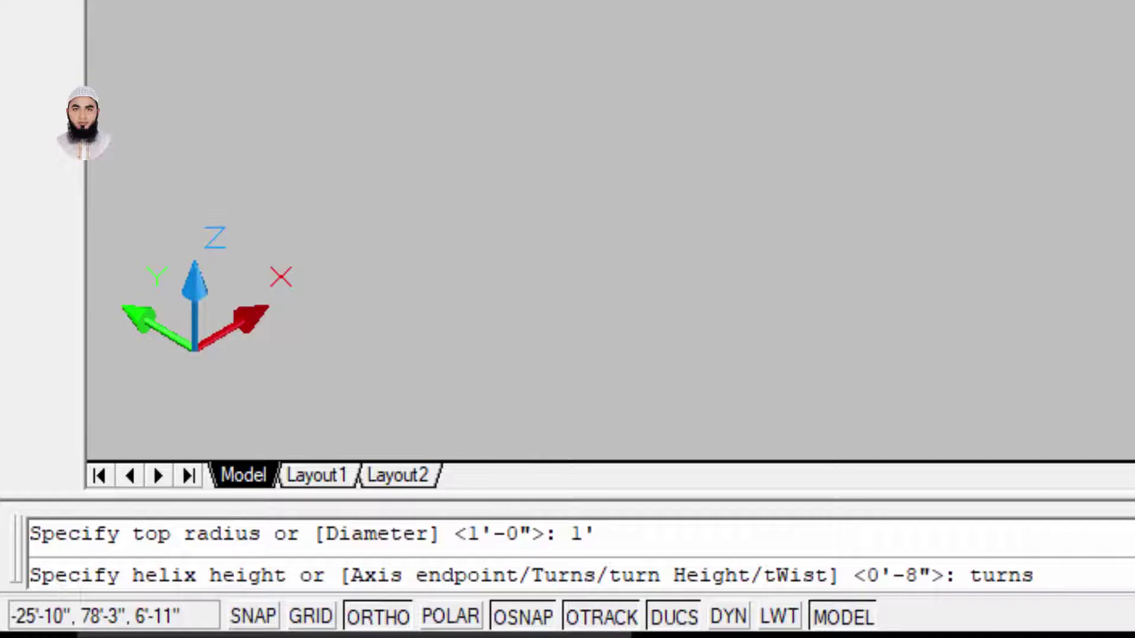
Step: Finish the helix with 20 turns and confirm its height
key("Return")
type("2")
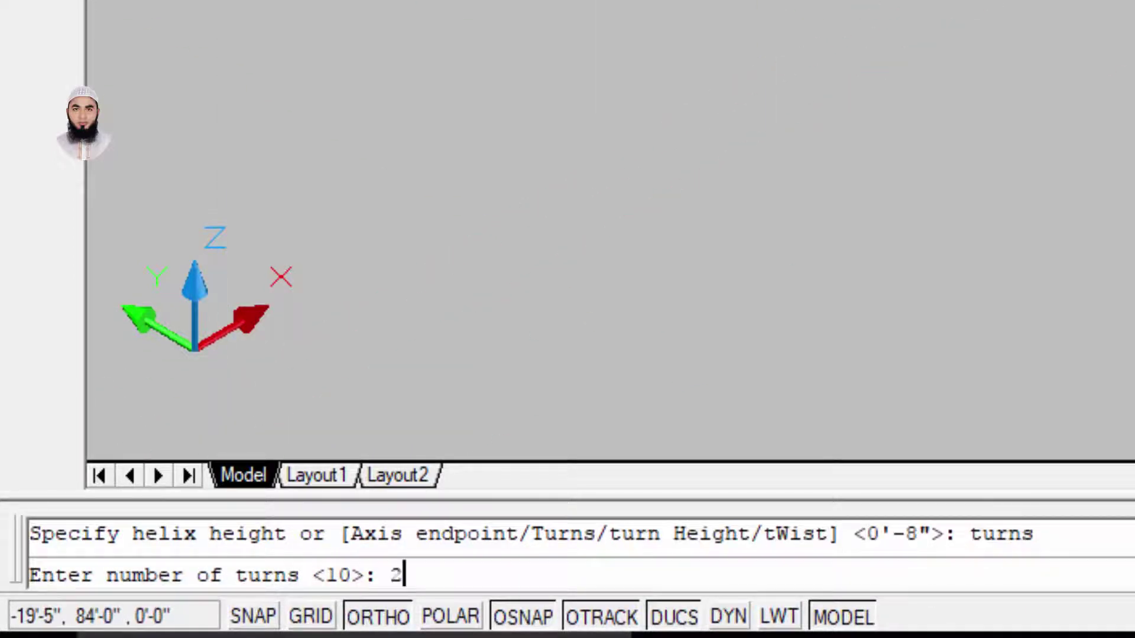
type("0")
key("Return")
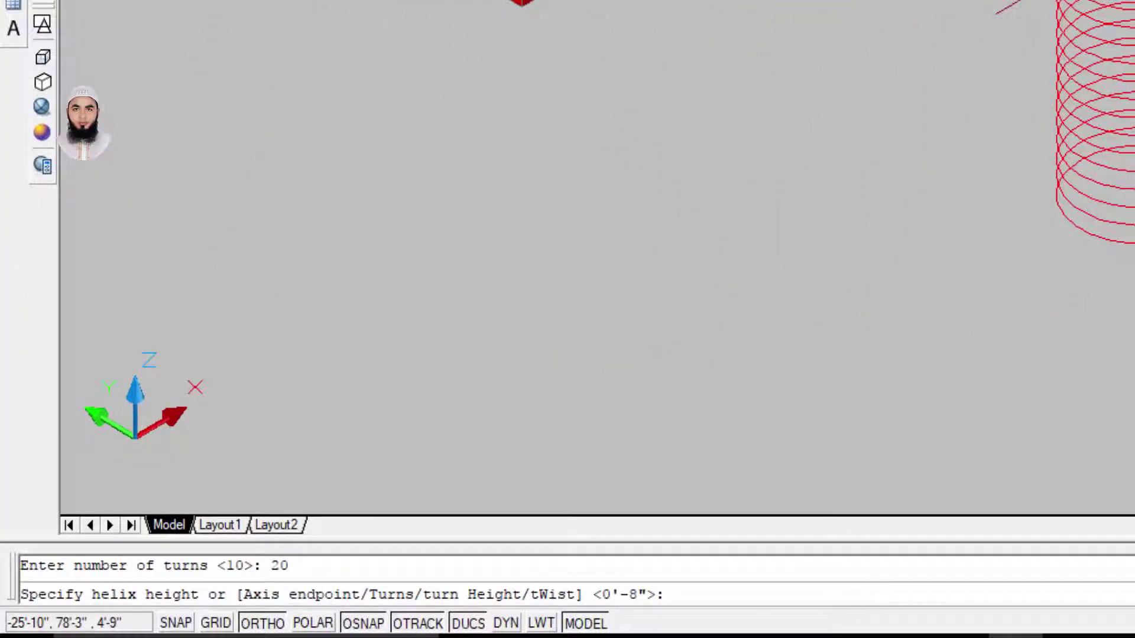
type("3")
key("Return")
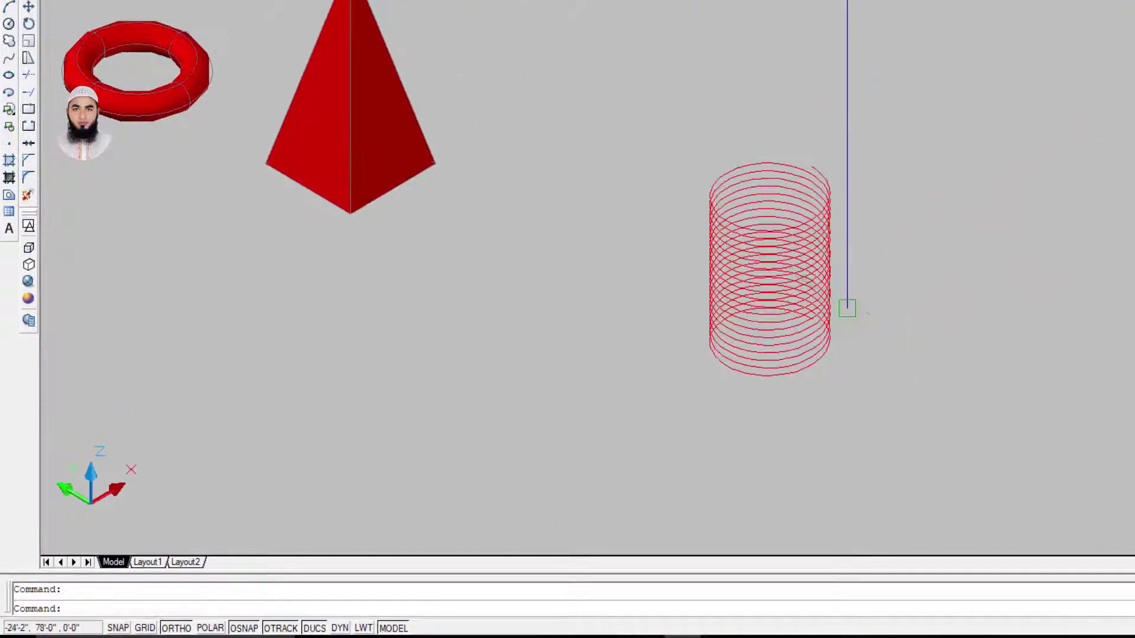
Step: Orbit the scene, then switch to the southwest isometric view
mouse_move(849, 309)
middle_mouse_down("shift")
mouse_move(909, 240)
mouse_move(969, 198)
mouse_move(1061, 242)
mouse_move(1071, 289)
mouse_move(641, 248)
mouse_move(870, 267)
middle_mouse_up("shift")
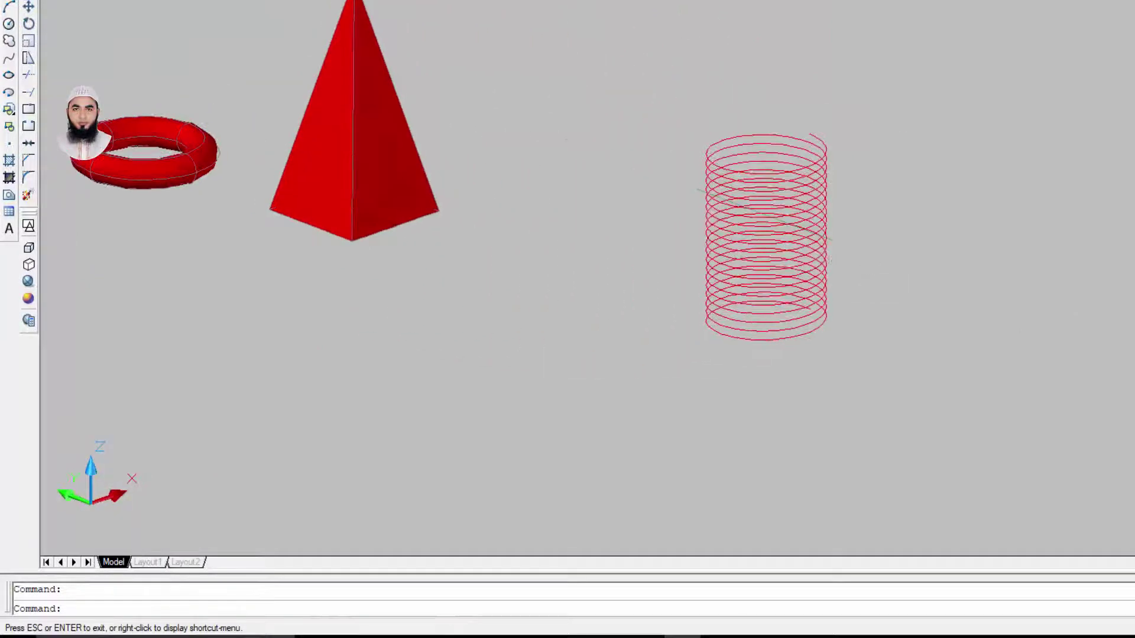
mouse_move(963, 286)
middle_mouse_down("shift")
mouse_move(919, 287)
mouse_move(937, 178)
middle_mouse_up("shift")
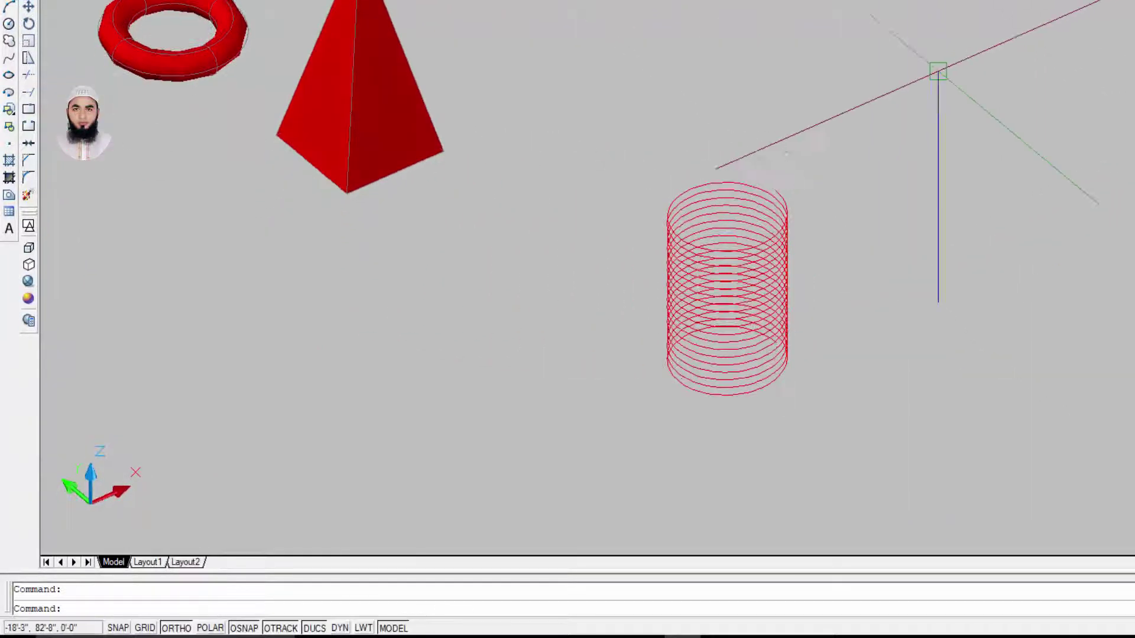
middle_click_drag(938, 71, 1042, 3, "shift")
left_click(738, 36)
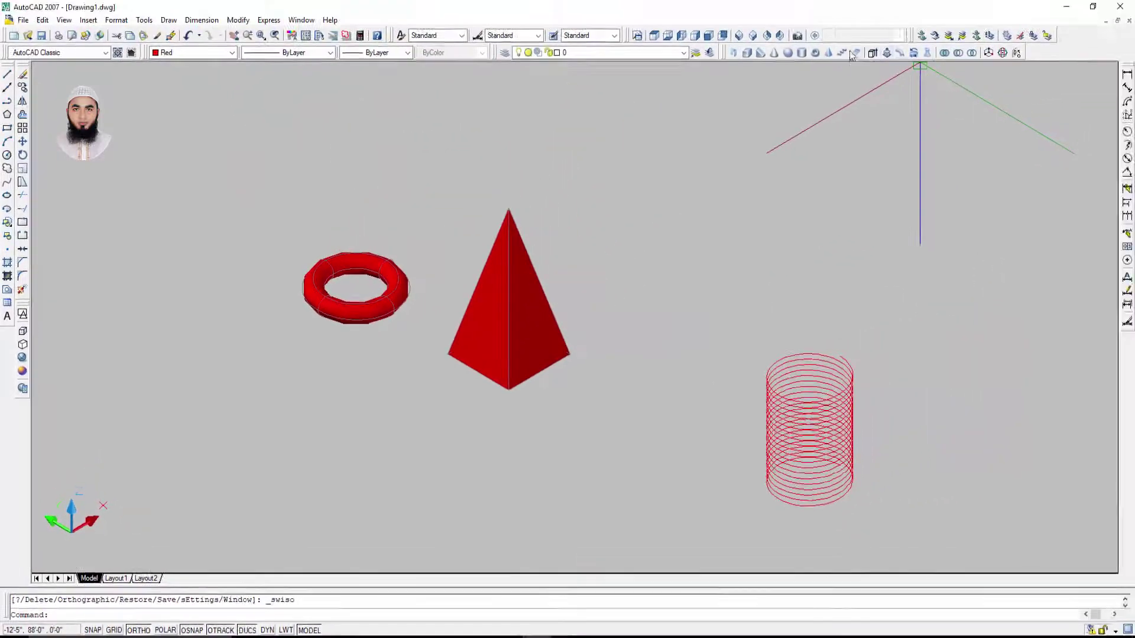
left_click(774, 53)
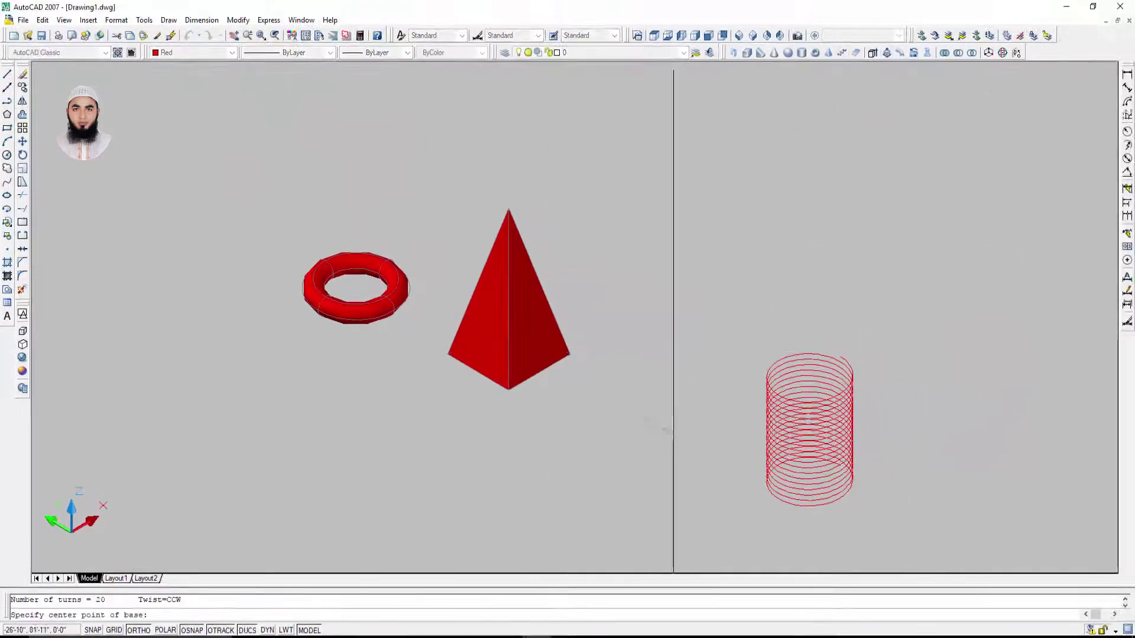
Step: Draw a tapered helix with a 1' base radius, top radius 6 and 2' height
left_click(563, 447)
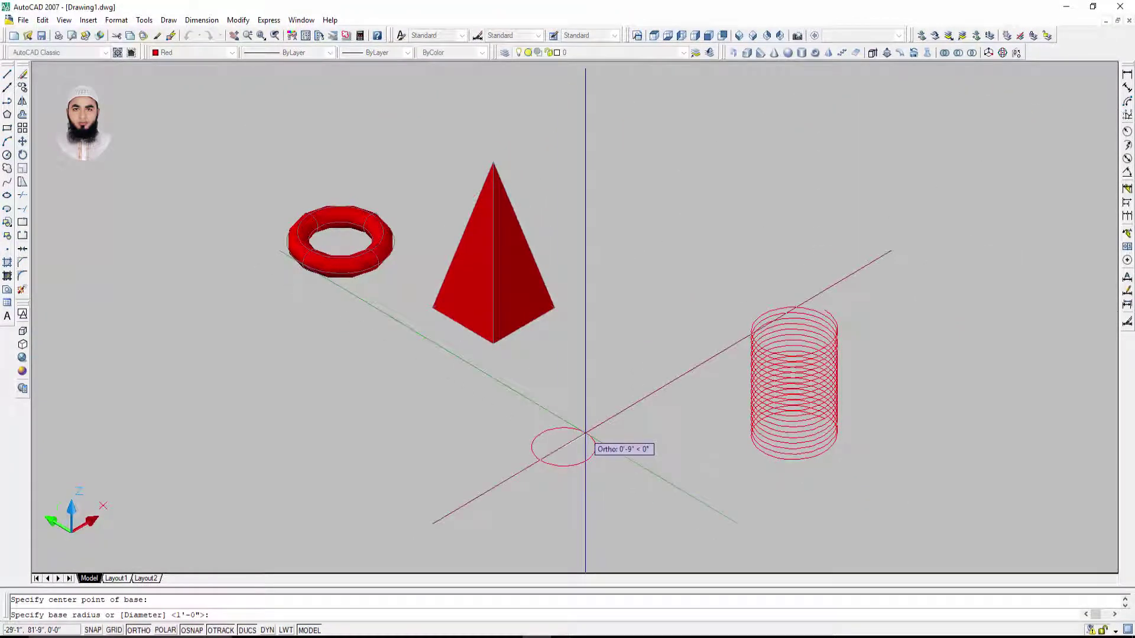
type("1'")
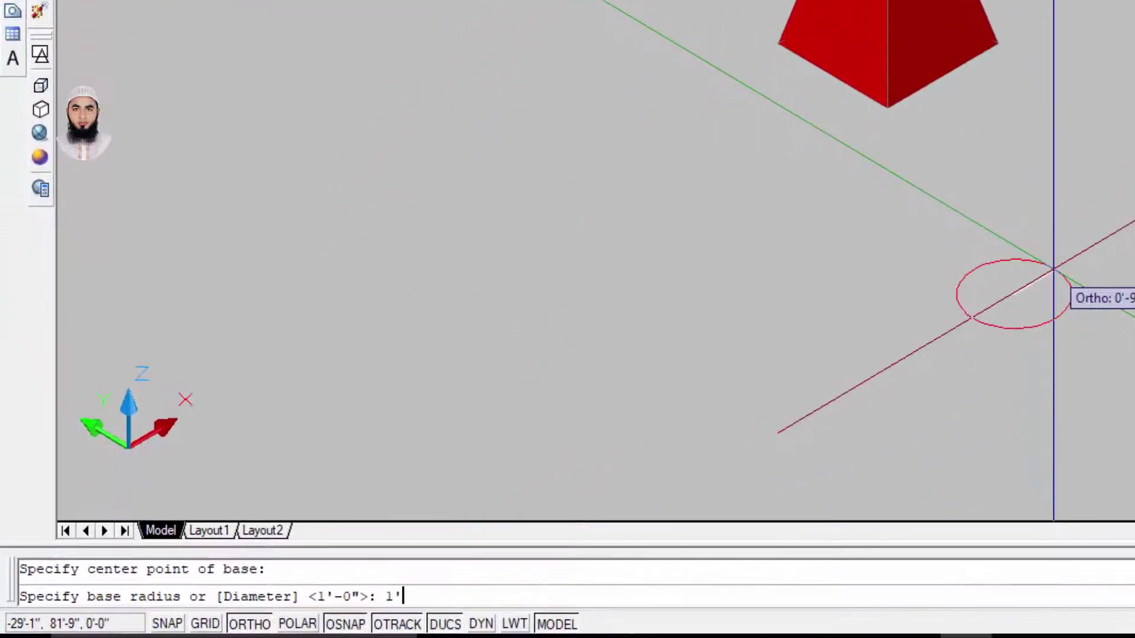
key("Return")
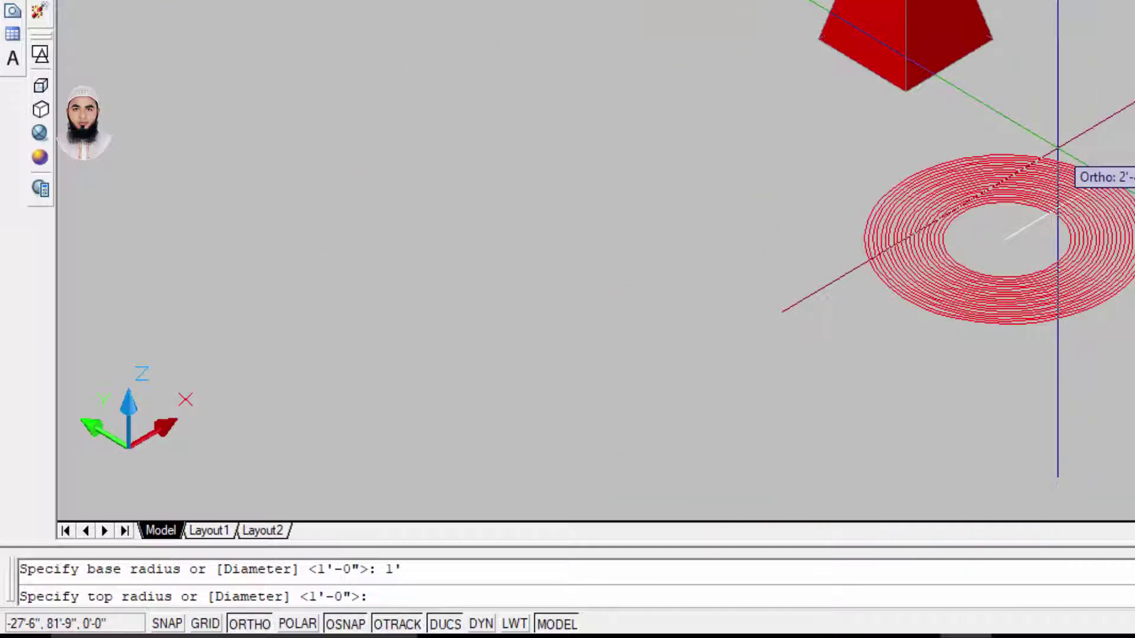
type("6")
key("Return")
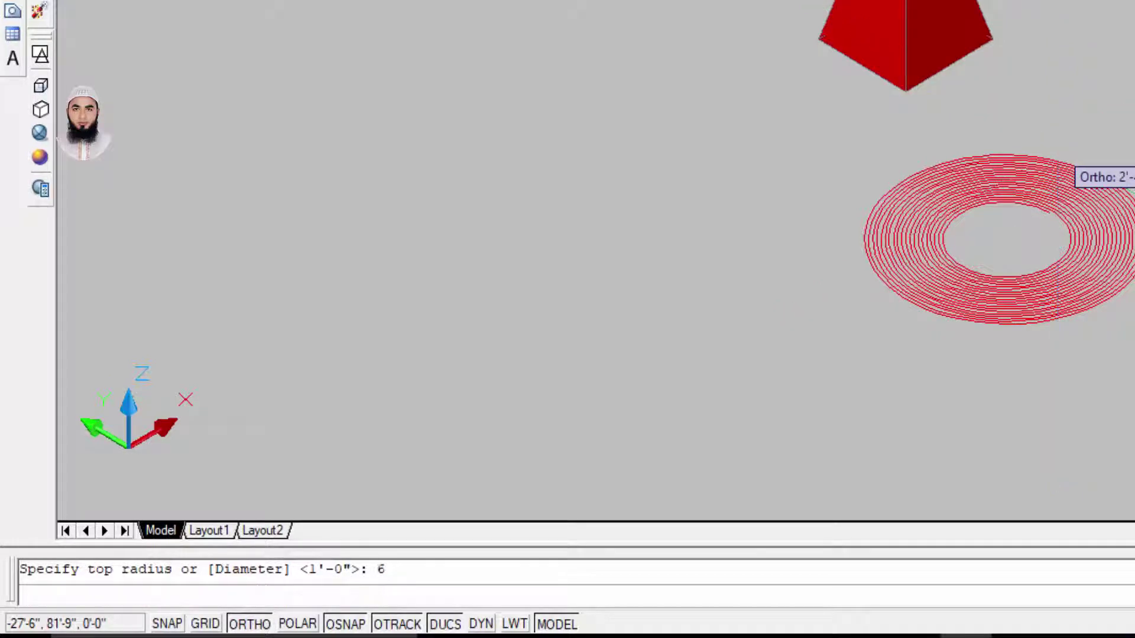
scroll(1074, 149, "up", 2)
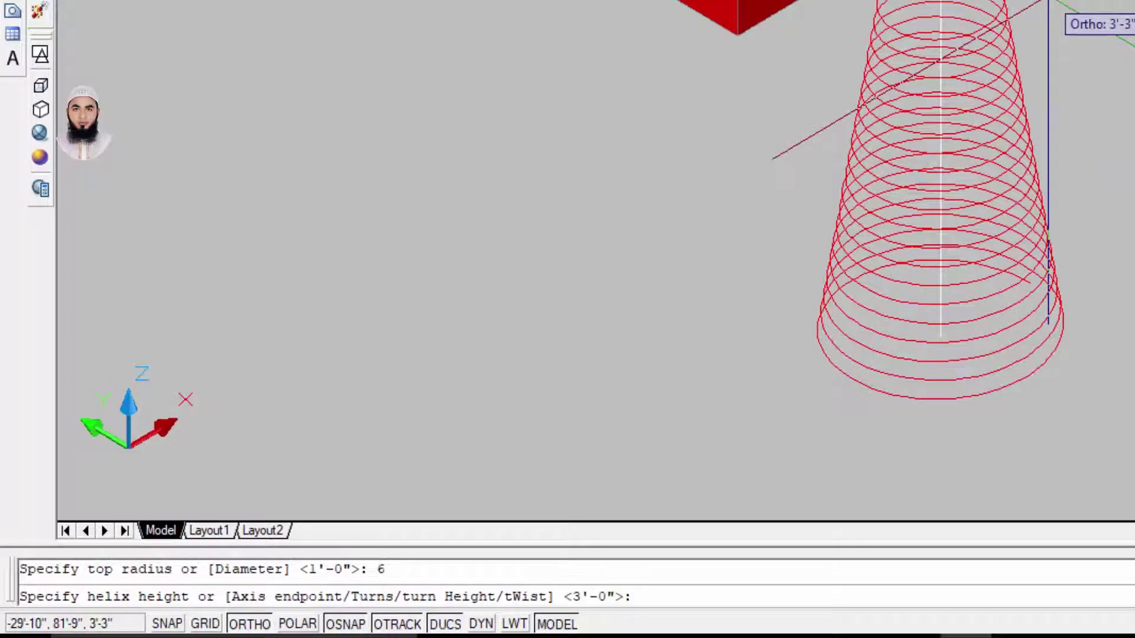
type("2'")
key("Return")
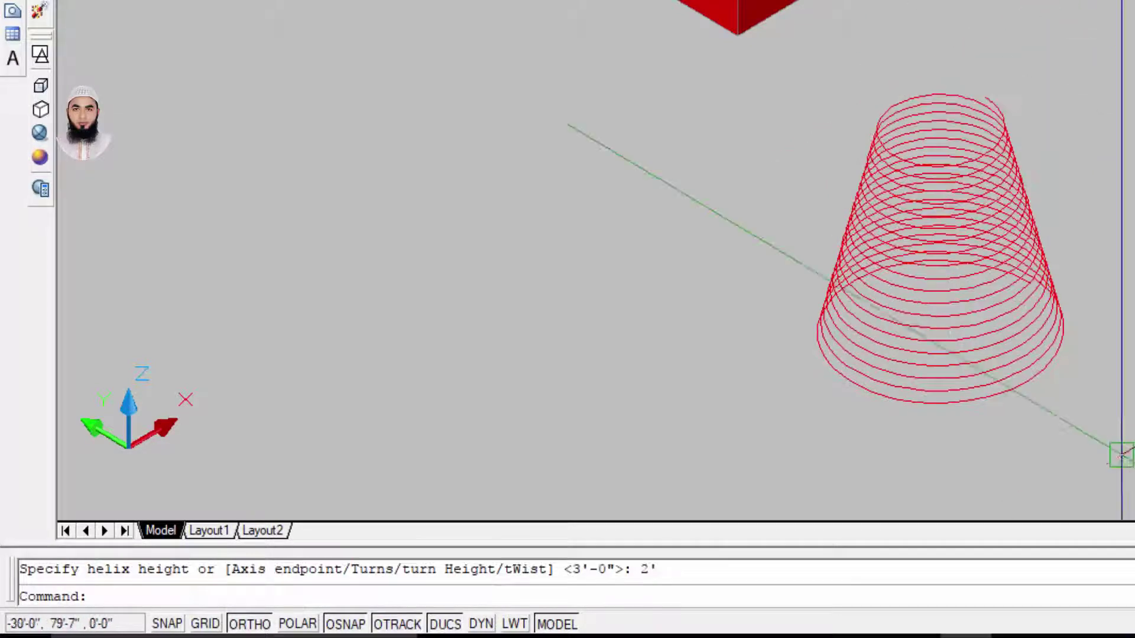
Step: Orbit and pan to show all objects, then return to the southwest isometric view
mouse_move(1008, 337)
middle_mouse_down("shift")
mouse_move(681, 290)
mouse_move(792, 452)
middle_mouse_up("shift")
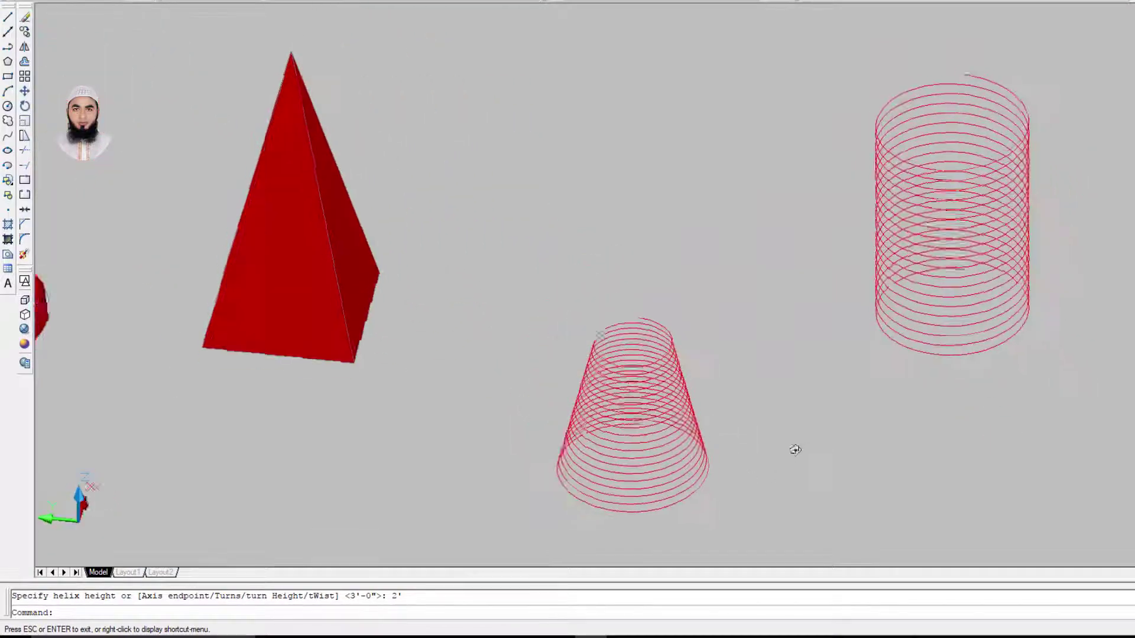
scroll(570, 406, "down", 4)
scroll(716, 405, "up", 2)
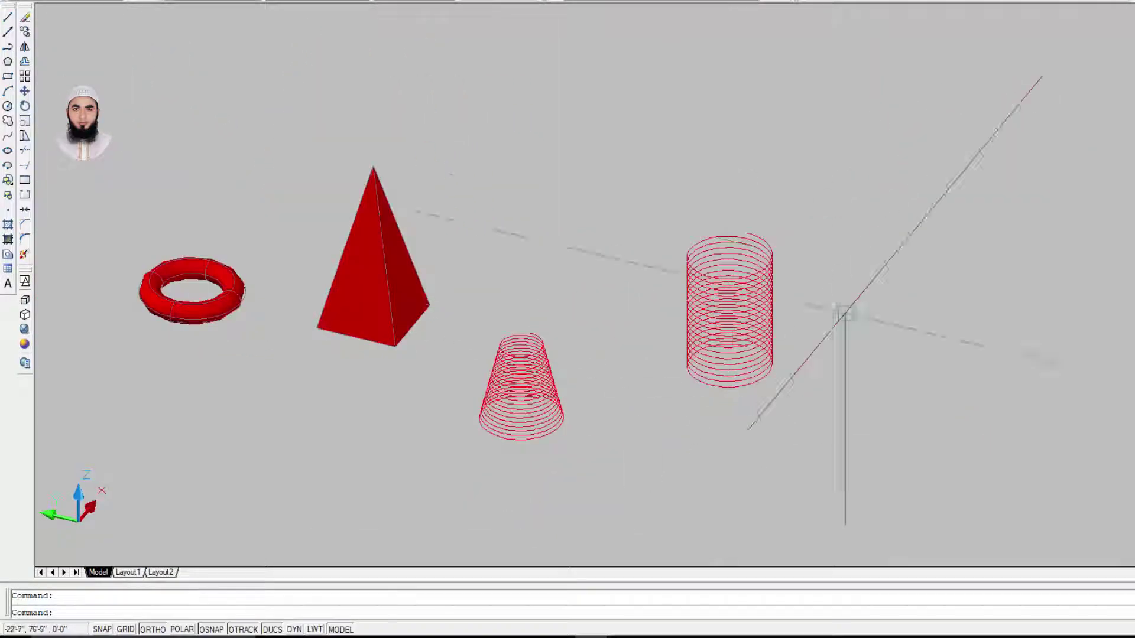
mouse_move(884, 273)
middle_mouse_down()
mouse_move(818, 284)
mouse_move(756, 266)
middle_mouse_up()
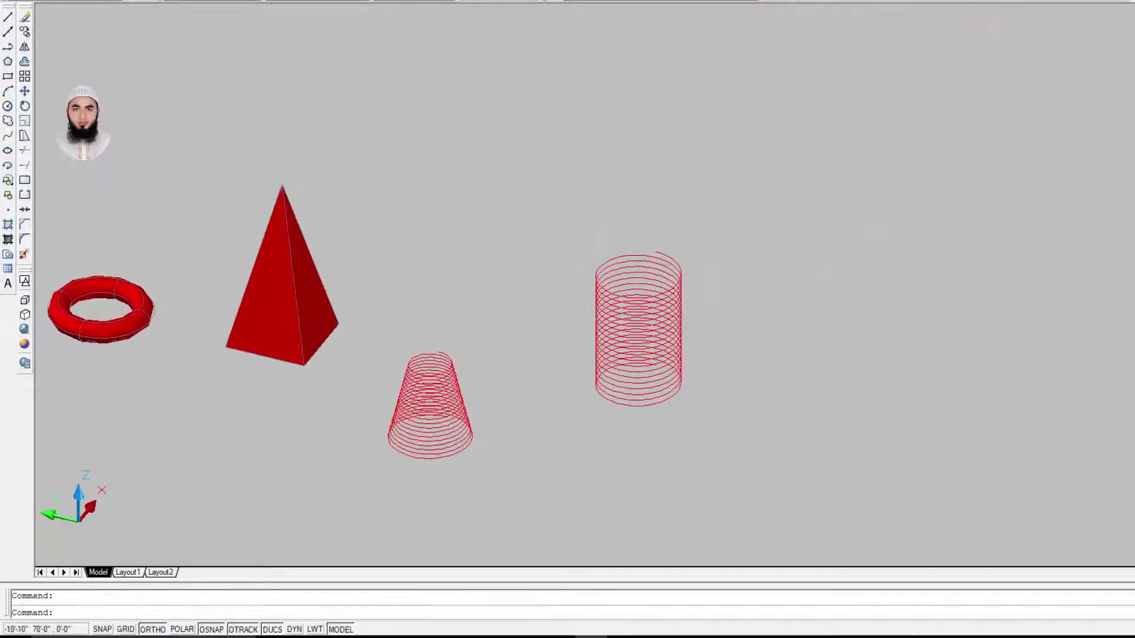
left_click(767, 242)
left_click(330, 508)
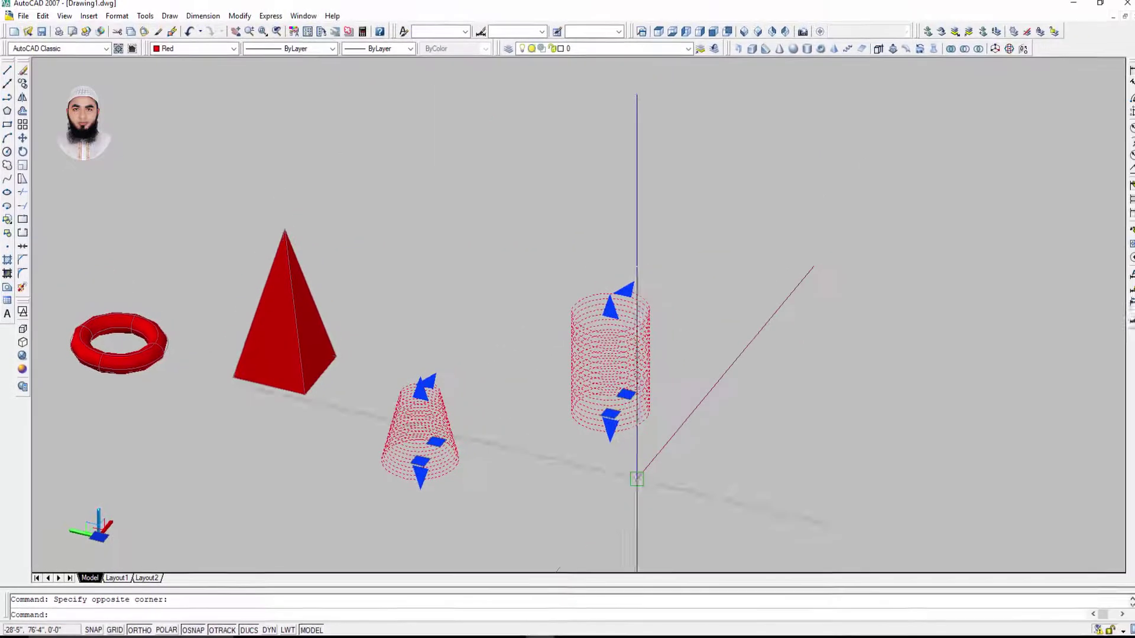
type("m")
key("Escape")
left_click(744, 38)
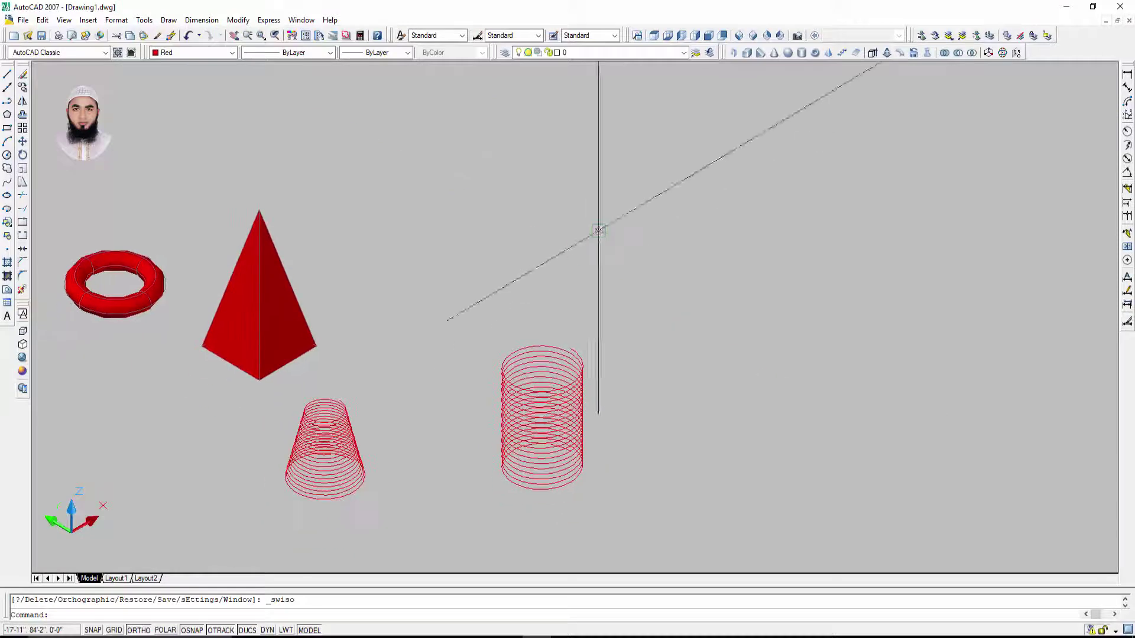
Step: Draw a rectangle to the right of the helixes
left_click(7, 128)
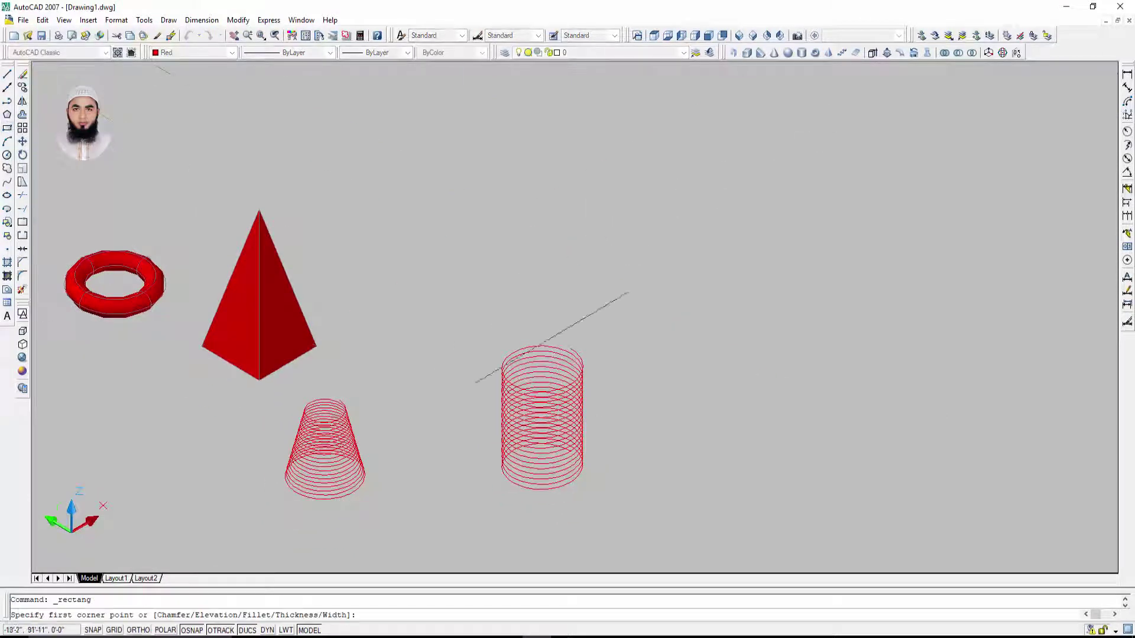
middle_click_drag(667, 319, 629, 291)
left_click(664, 273)
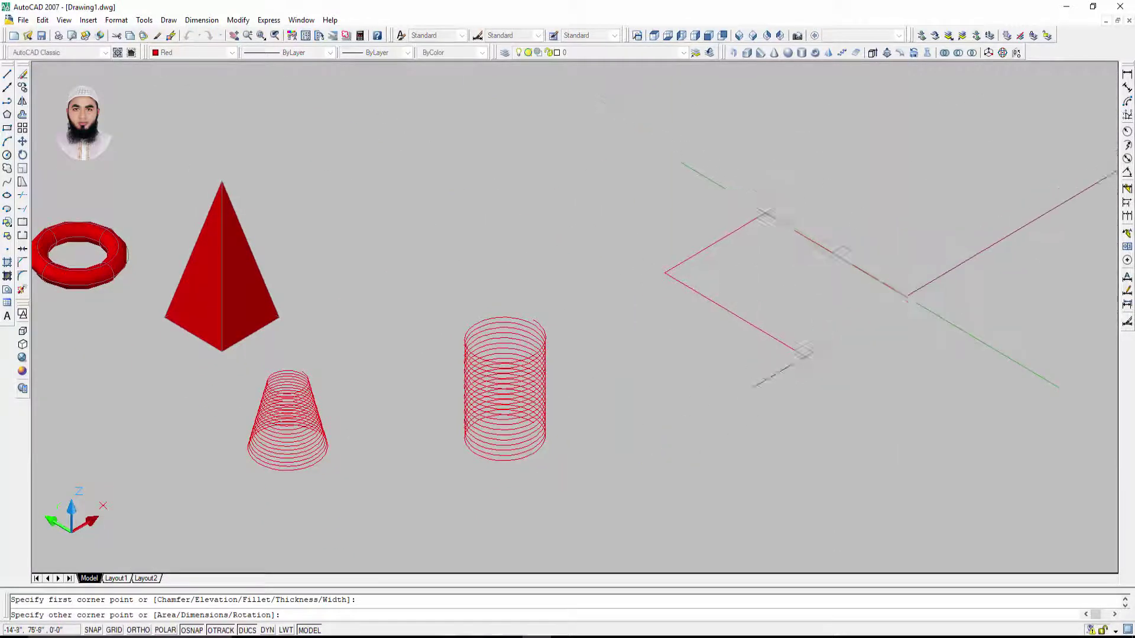
left_click(918, 321)
middle_click_drag(957, 355, 859, 397)
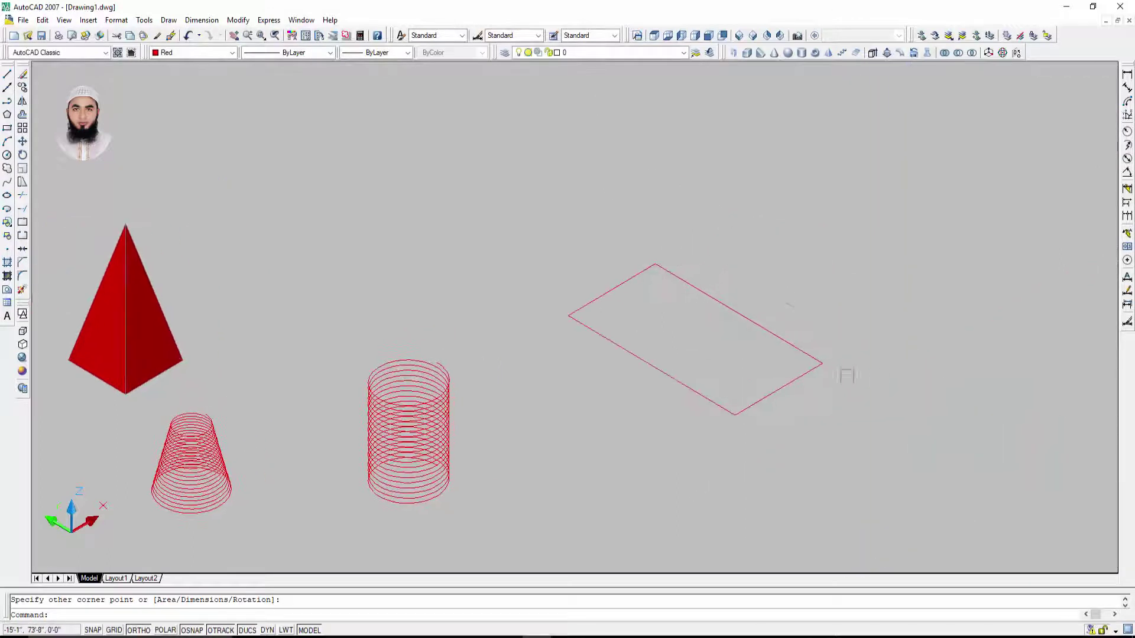
Step: Create a planar surface by picking the rectangle's opposite corners
left_click(855, 54)
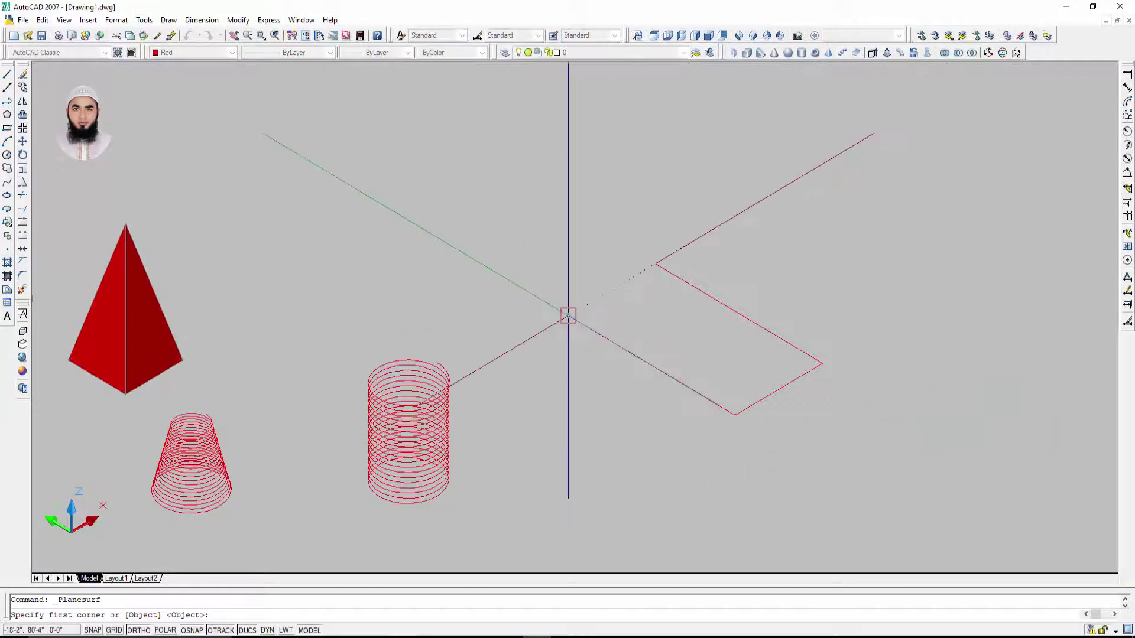
double_click(655, 264)
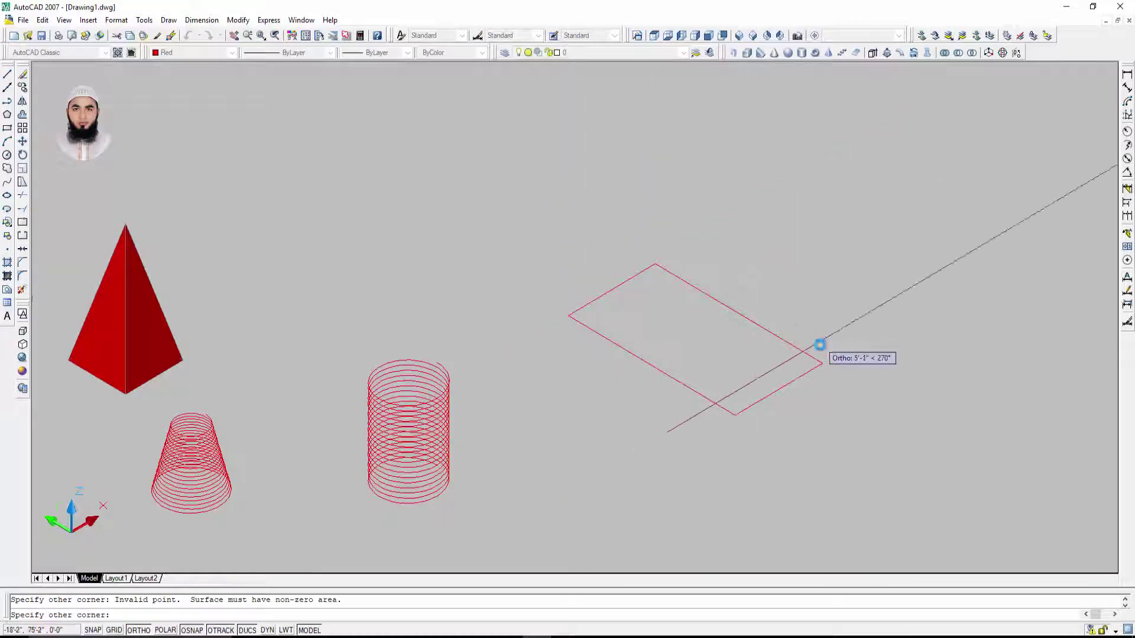
left_click(820, 362)
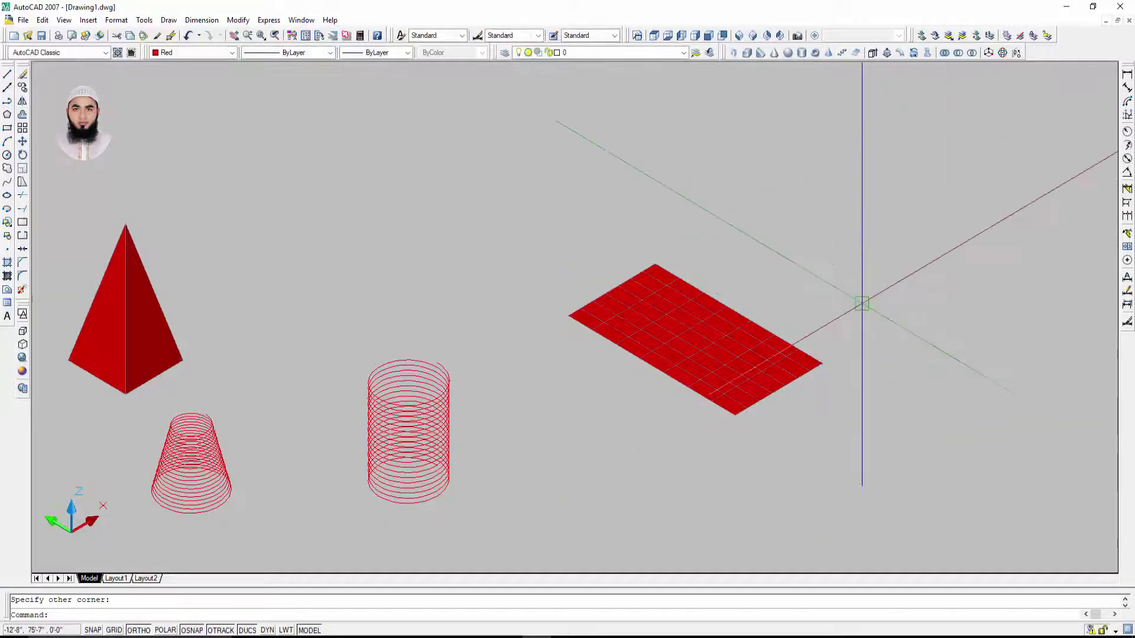
scroll(713, 371, "up", 3)
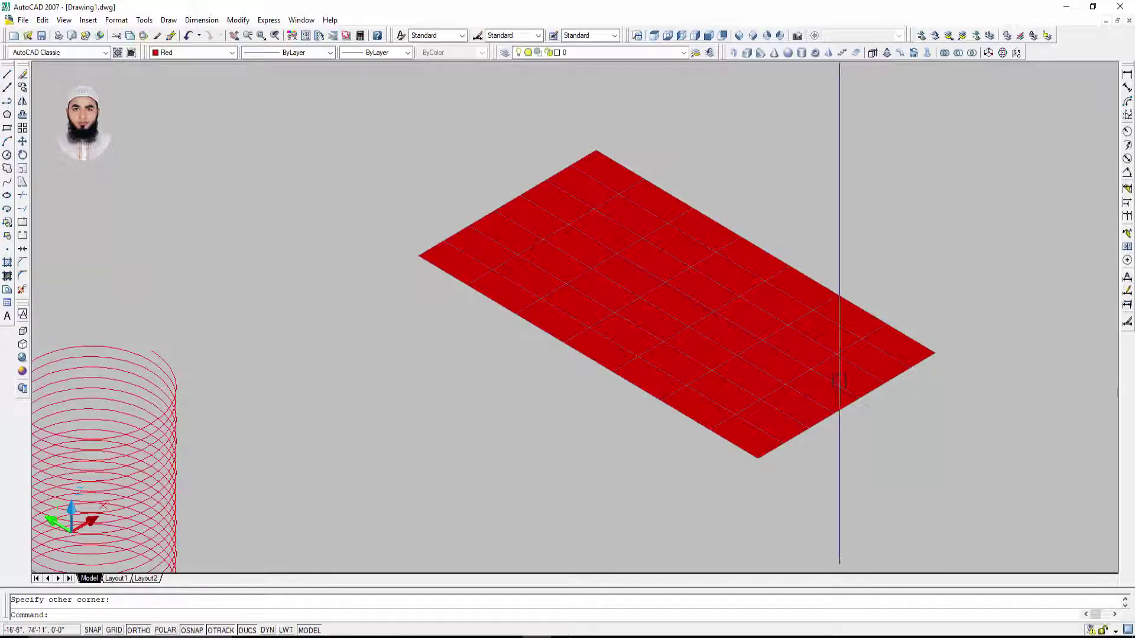
key("Escape")
scroll(887, 331, "down", 4)
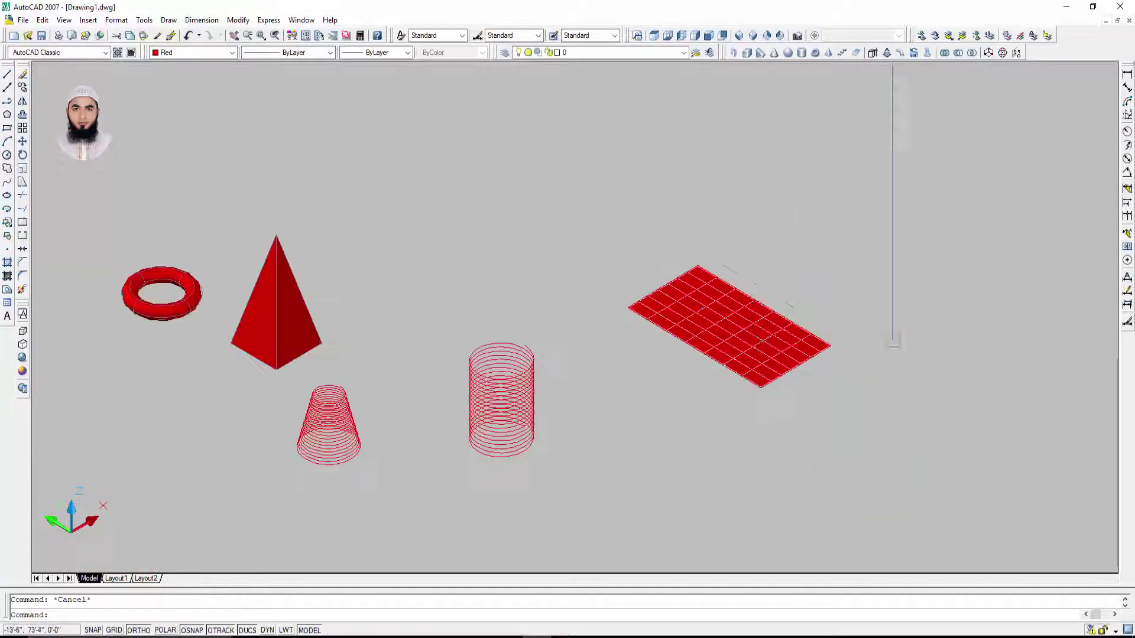
mouse_move(841, 374)
middle_mouse_down("shift")
mouse_move(827, 332)
mouse_move(884, 330)
middle_mouse_up("shift")
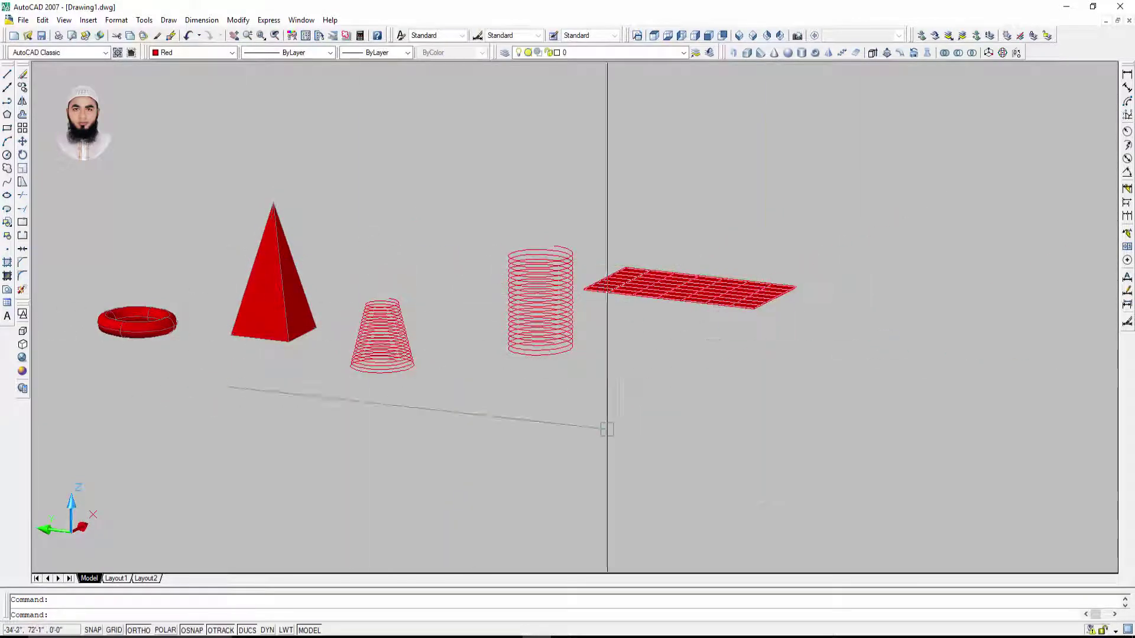
middle_click_drag(526, 436, 575, 406)
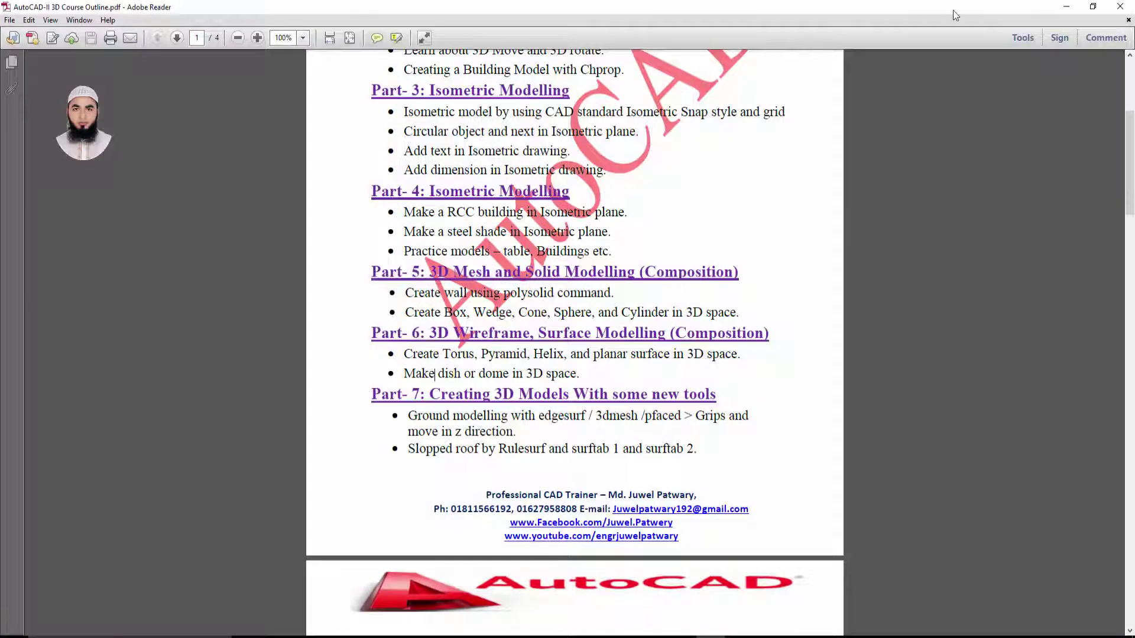
left_click(1065, 6)
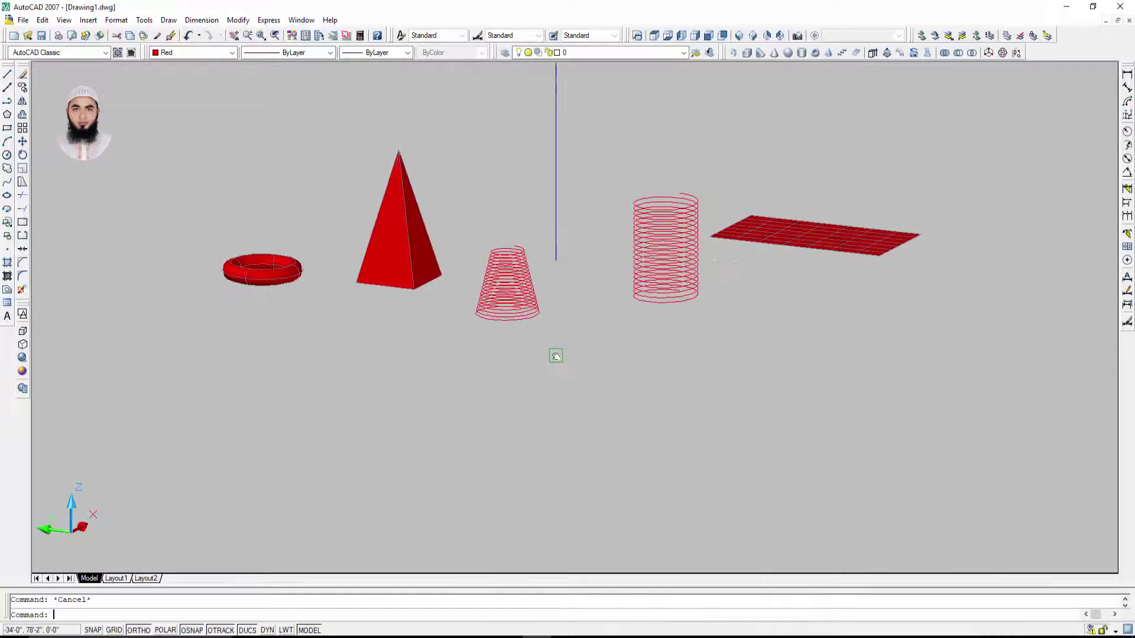
Step: Return to isometric view, turn off object snap, and start the 3D mesh command
left_click(739, 37)
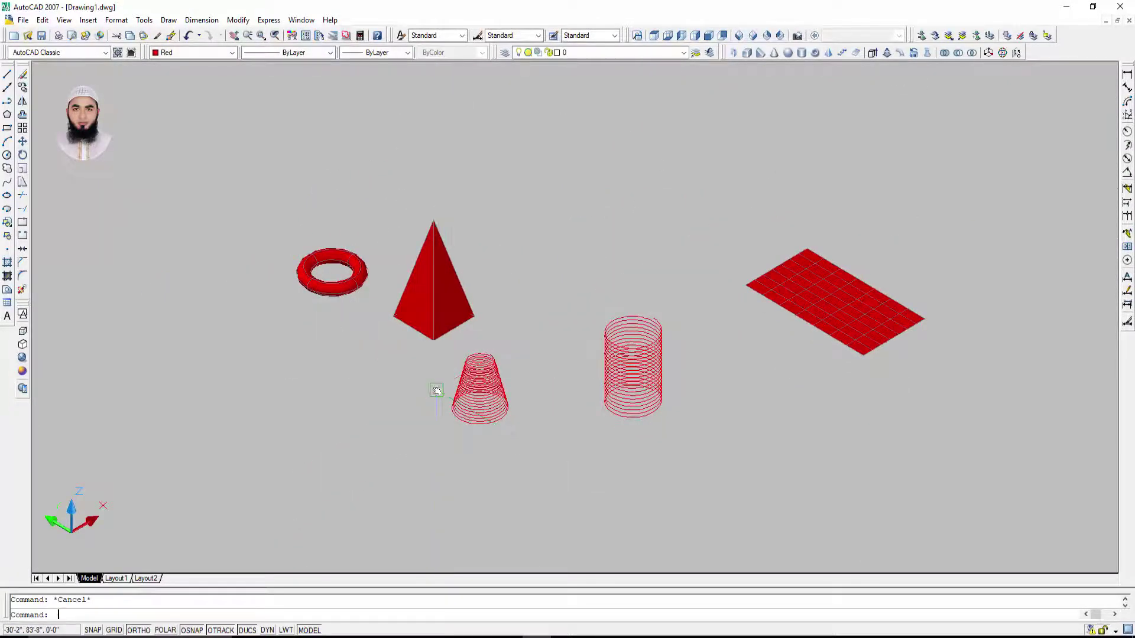
type("3d")
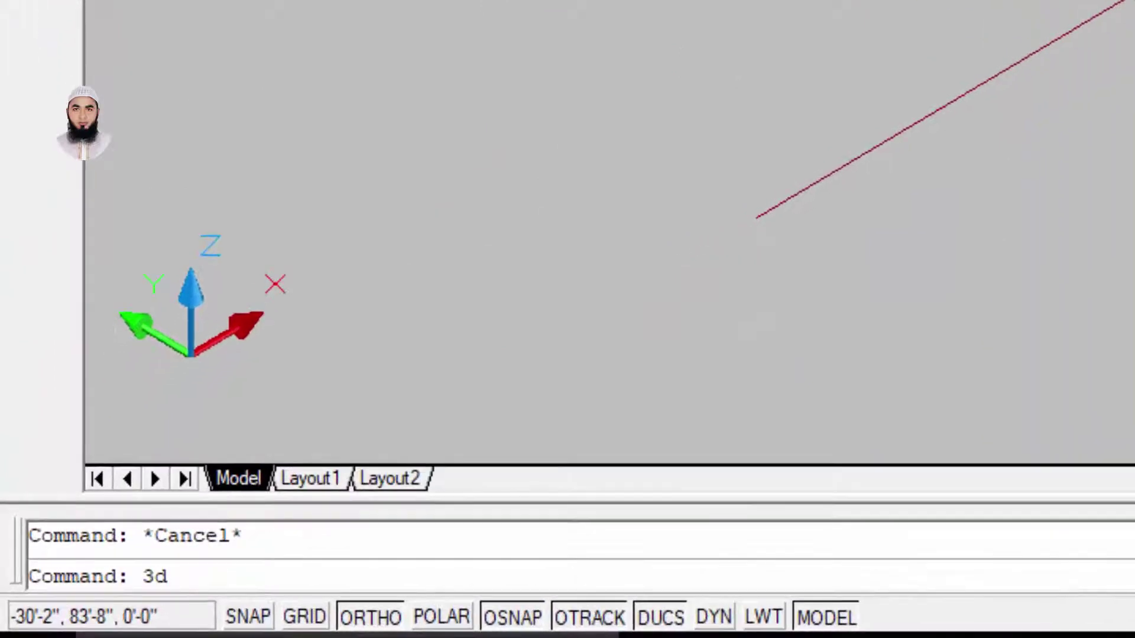
key("F3")
key("Return")
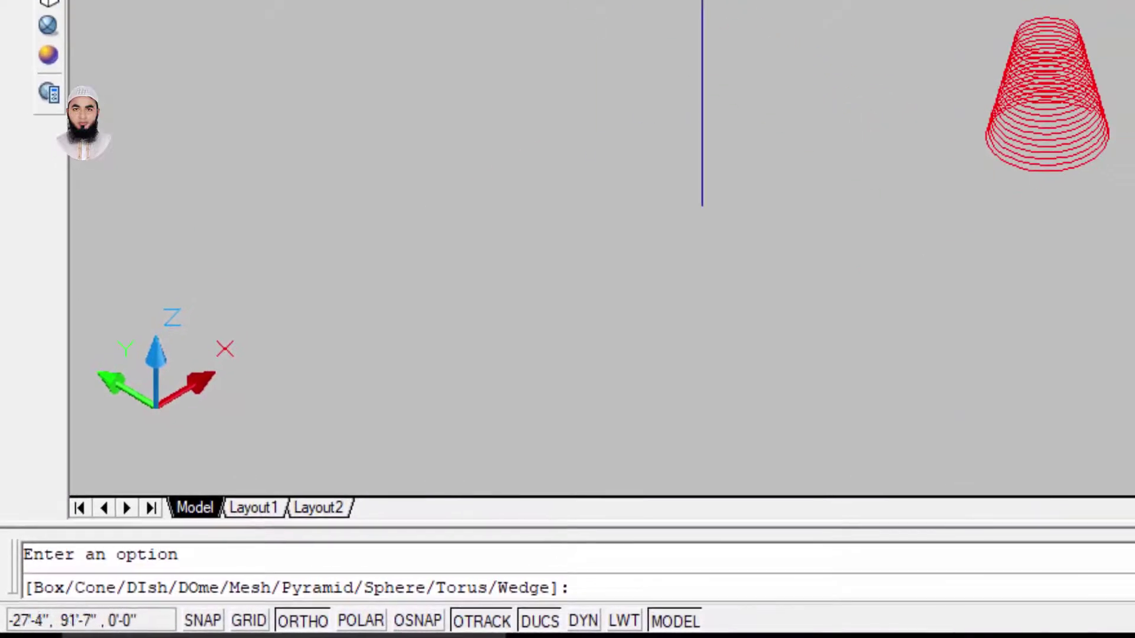
middle_click_drag(823, 217, 808, 114)
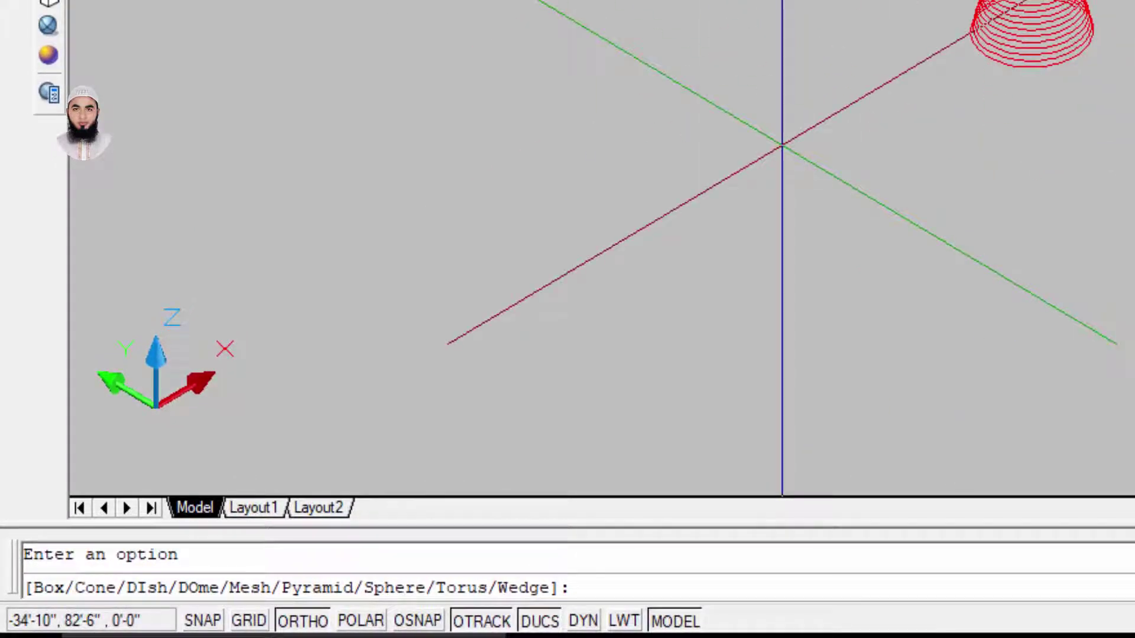
Step: Create a dish mesh with radius 1' and 20 longitudinal and 20 latitudinal segments
type("di")
key("Return")
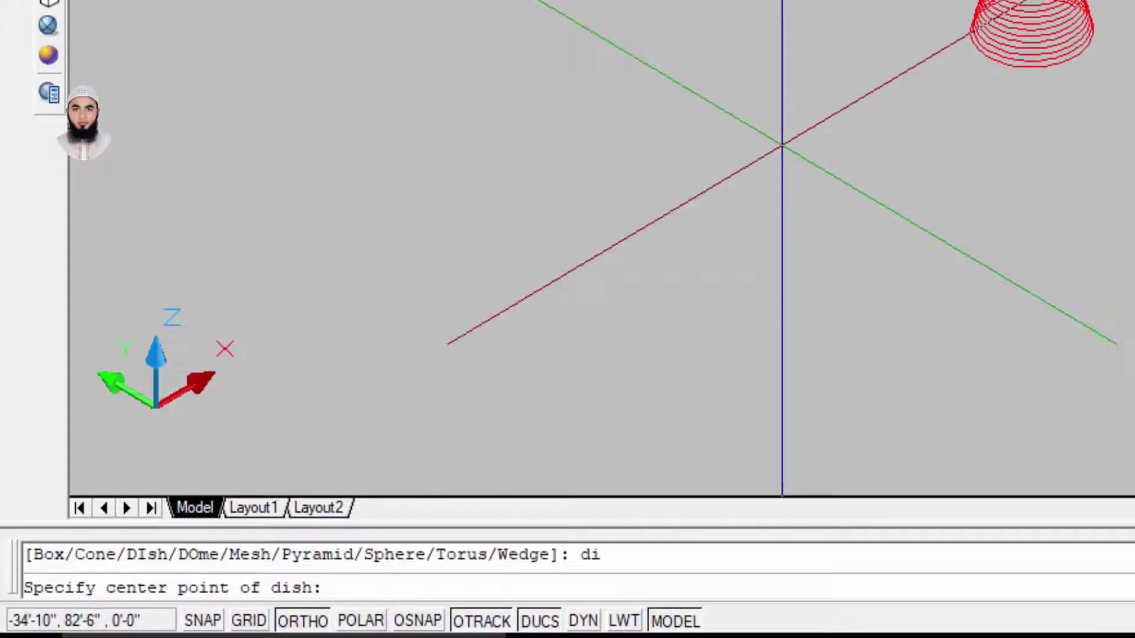
middle_click_drag(914, 238, 901, 361)
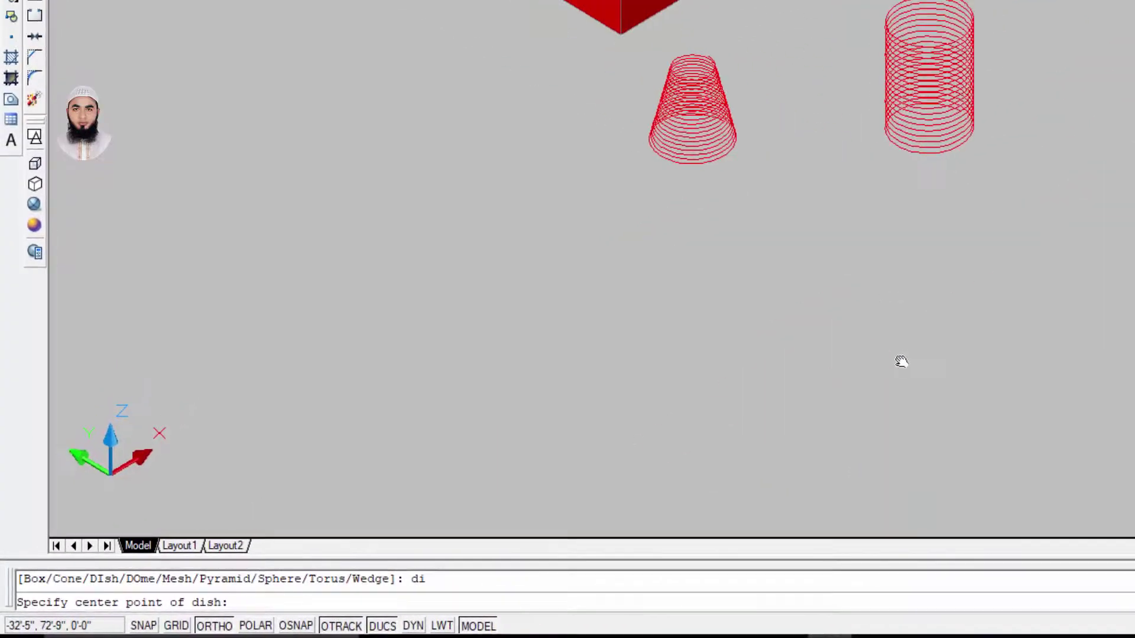
left_click(780, 358)
type("1")
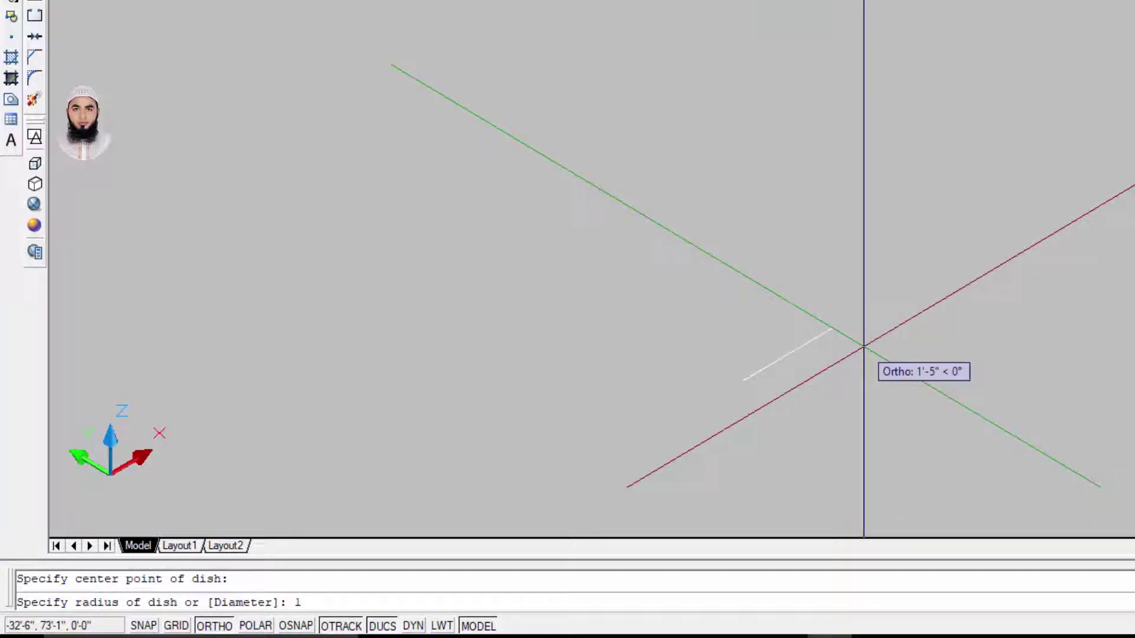
type("'")
key("Return")
type("20")
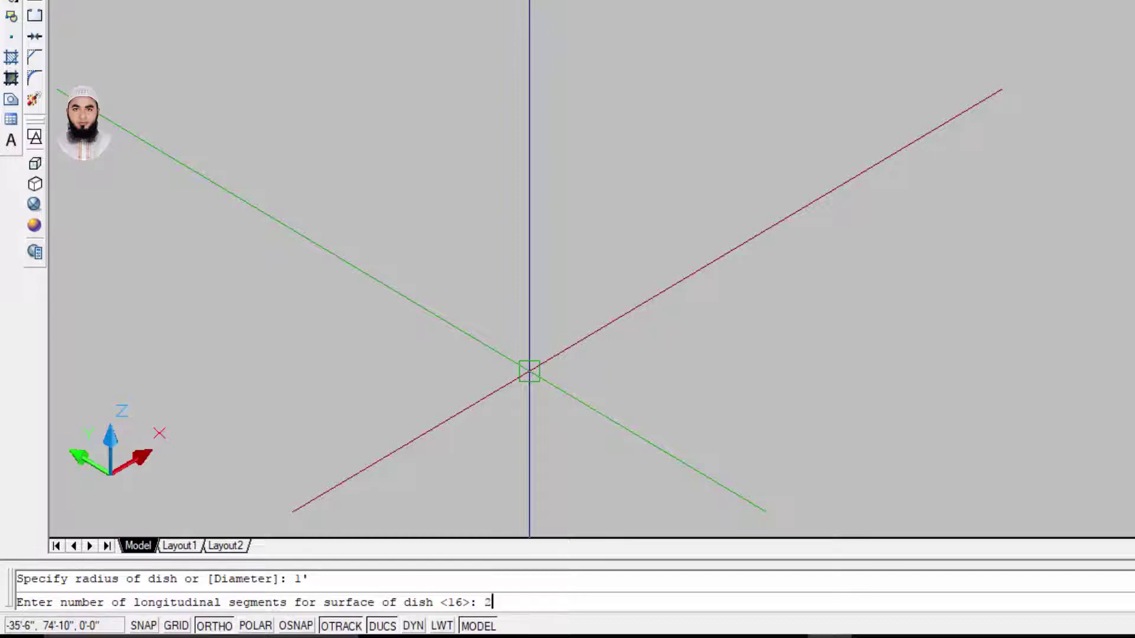
key("Return")
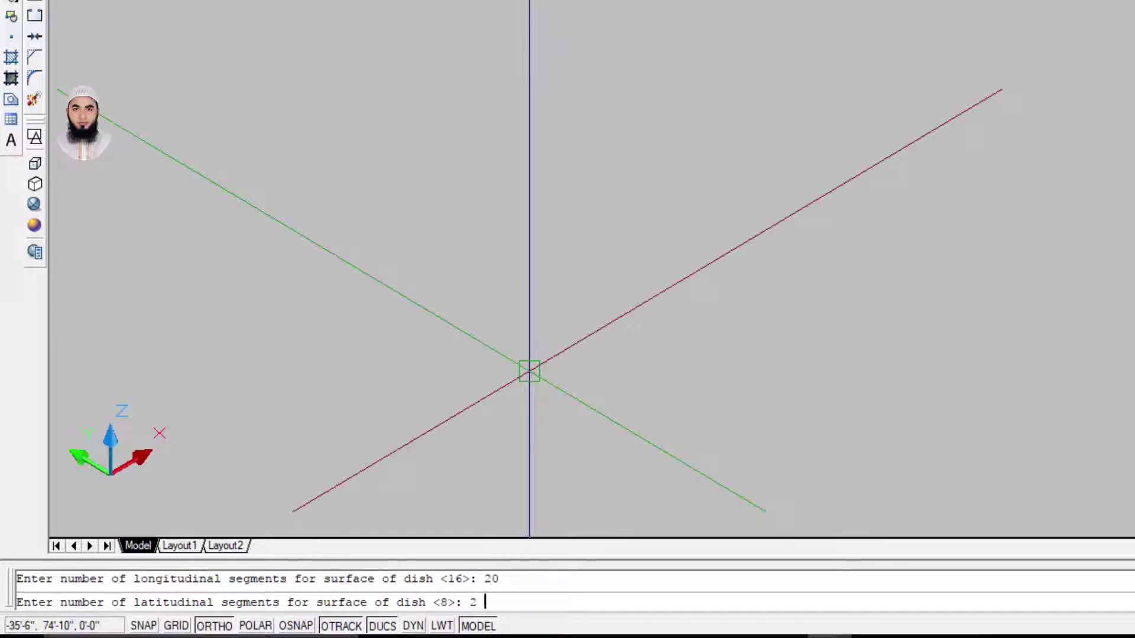
type("0")
key("Return")
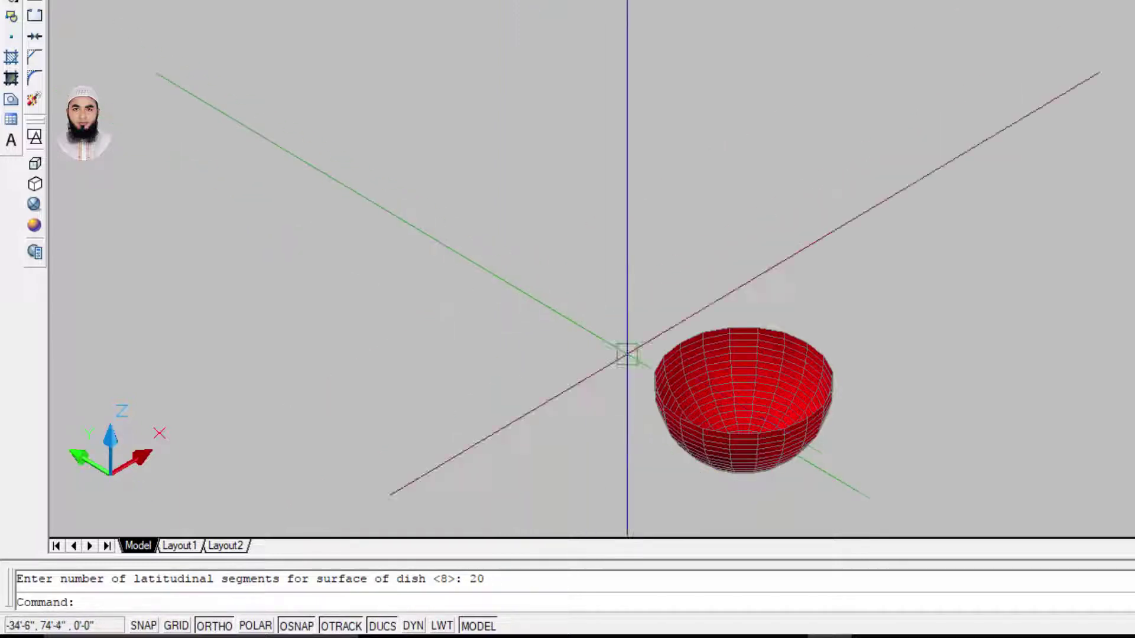
scroll(739, 236, "up", 1)
scroll(814, 234, "up", 4)
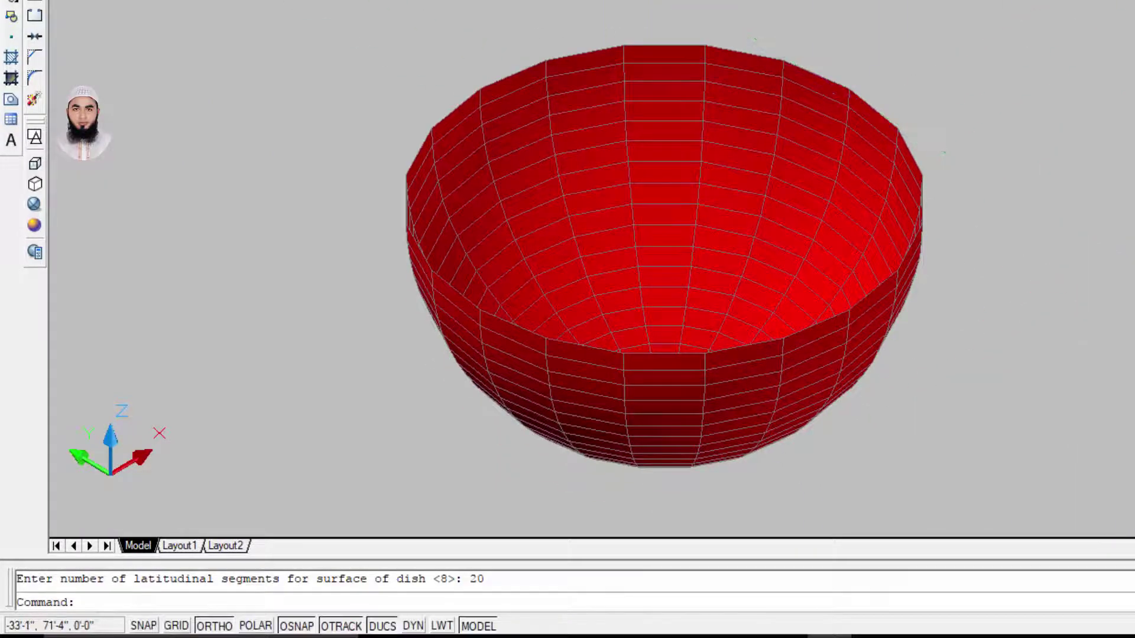
Step: Orbit around the dish to view it from above, inside and side-on
mouse_move(1061, 343)
middle_mouse_down("shift")
mouse_move(1030, 305)
mouse_move(995, 178)
mouse_move(1027, 210)
middle_mouse_up("shift")
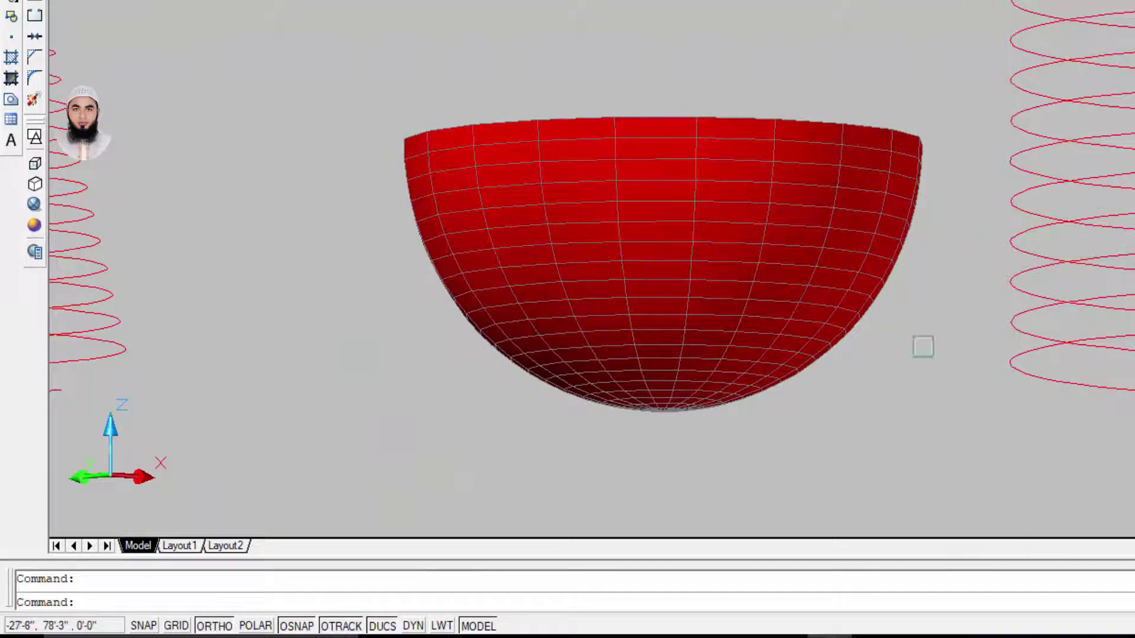
mouse_move(922, 345)
middle_mouse_down("shift")
mouse_move(876, 380)
mouse_move(932, 451)
mouse_move(1020, 454)
middle_mouse_up("shift")
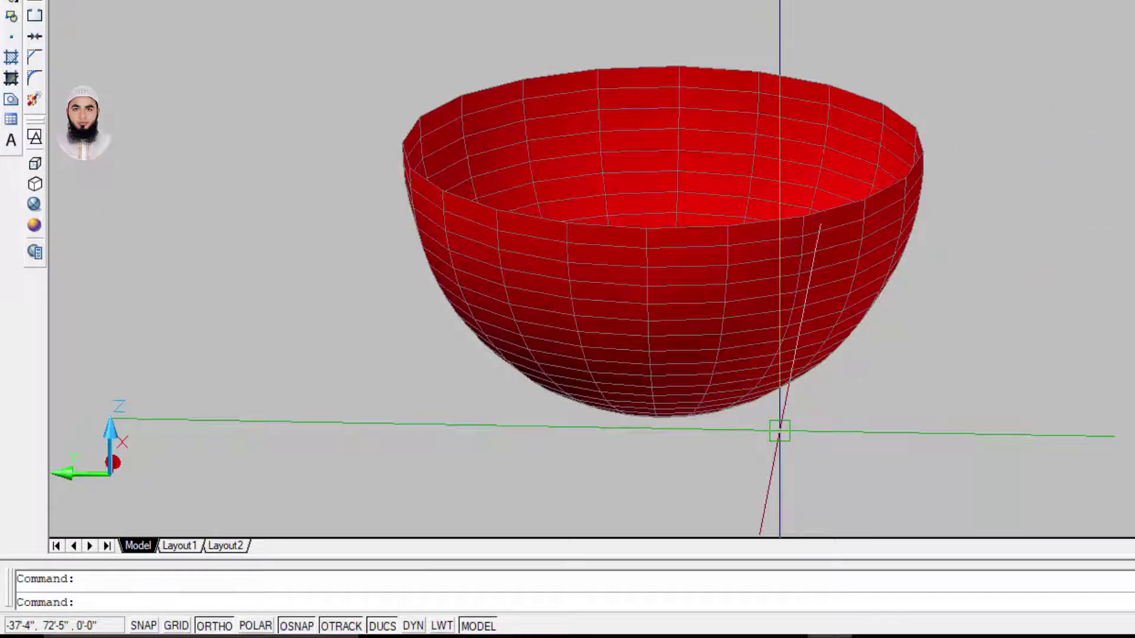
mouse_move(1013, 370)
middle_mouse_down("shift")
mouse_move(1037, 254)
mouse_move(1124, 455)
mouse_move(879, 517)
mouse_move(700, 470)
mouse_move(550, 332)
mouse_move(577, 205)
mouse_move(699, 35)
mouse_move(654, 324)
mouse_move(653, 436)
middle_mouse_up("shift")
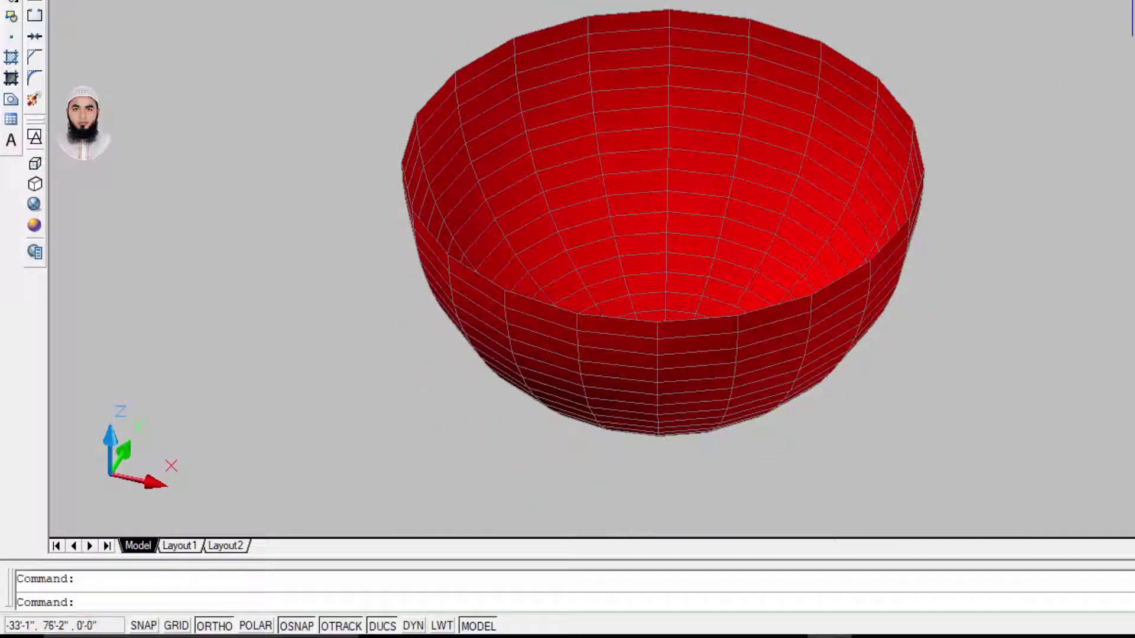
scroll(988, 210, "down", 5)
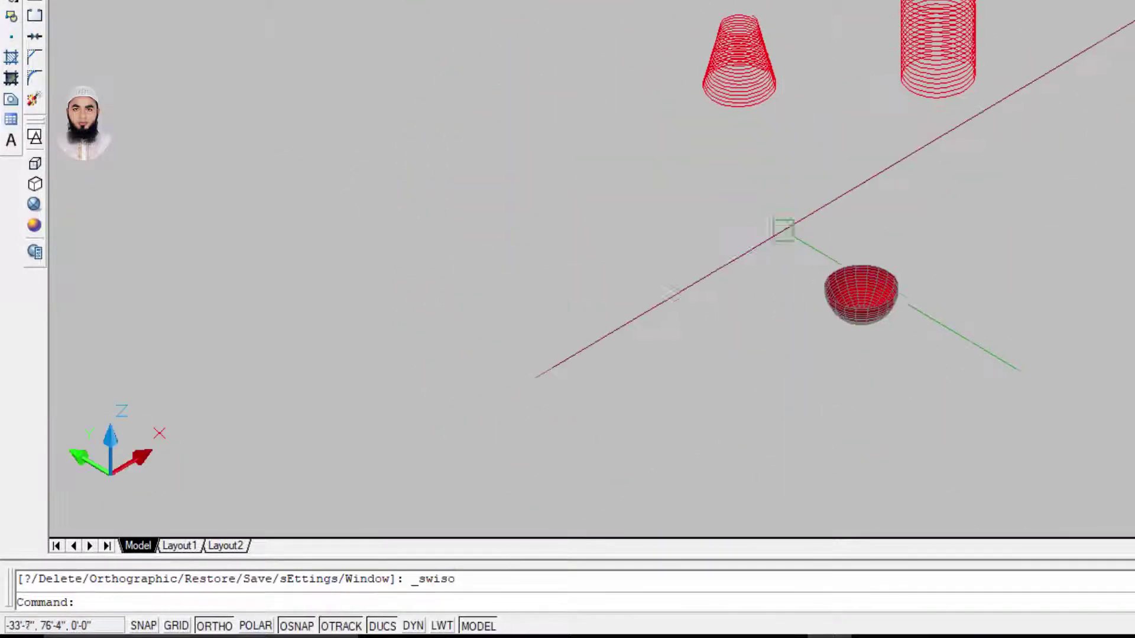
Step: Leave the orbit and start a dome with the 3D command's DOme option
key("Escape")
middle_click_drag(763, 243, 763, 242, "shift")
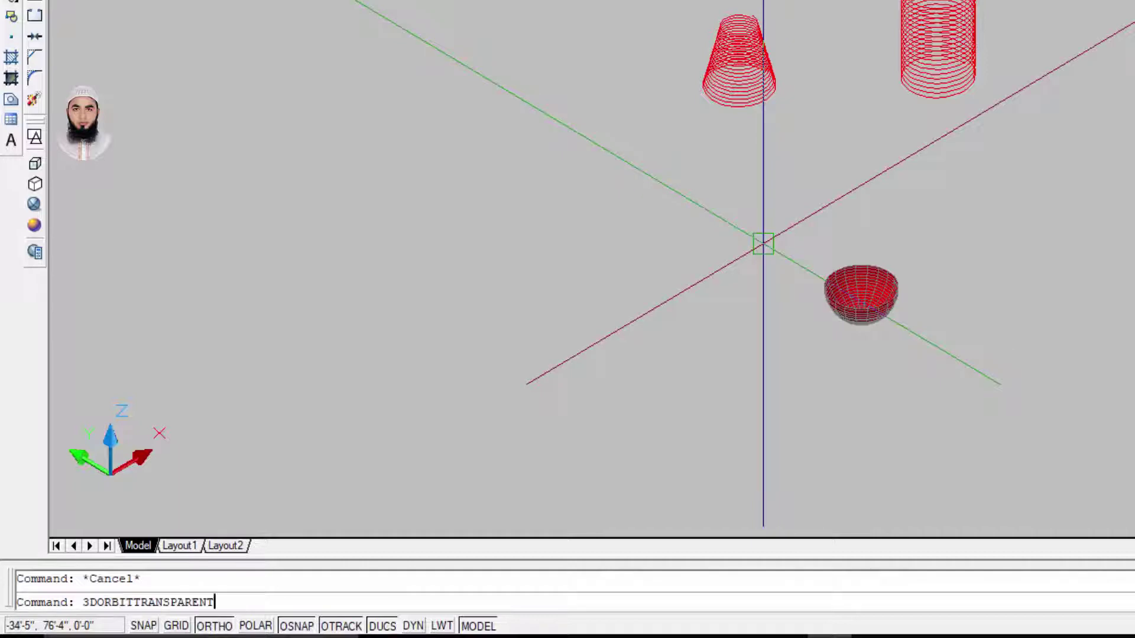
type("3D")
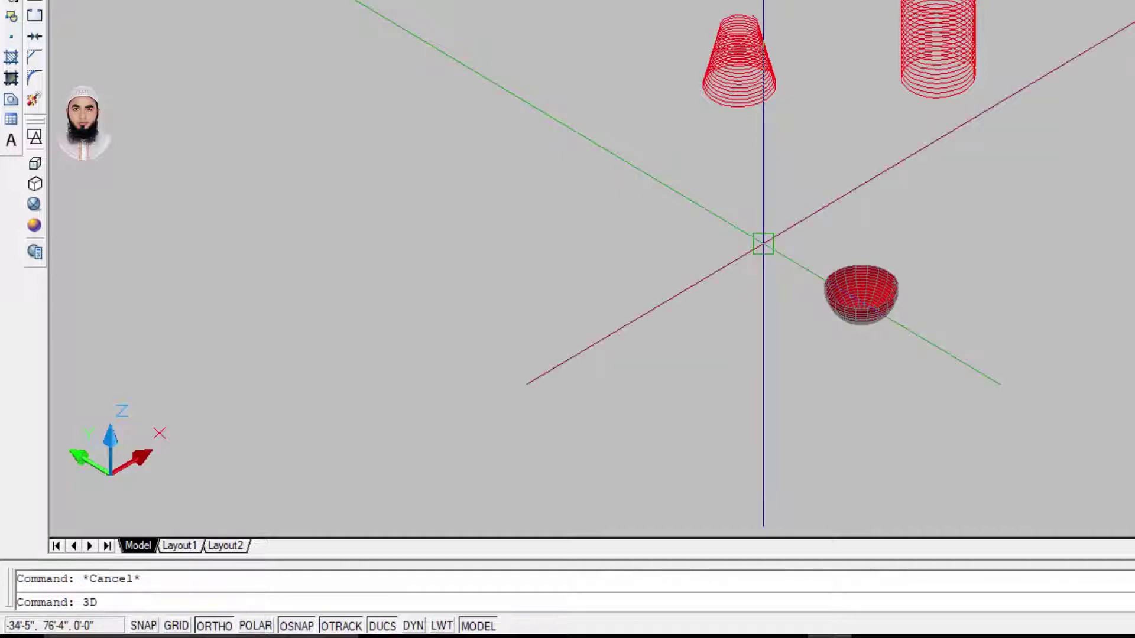
key("Return")
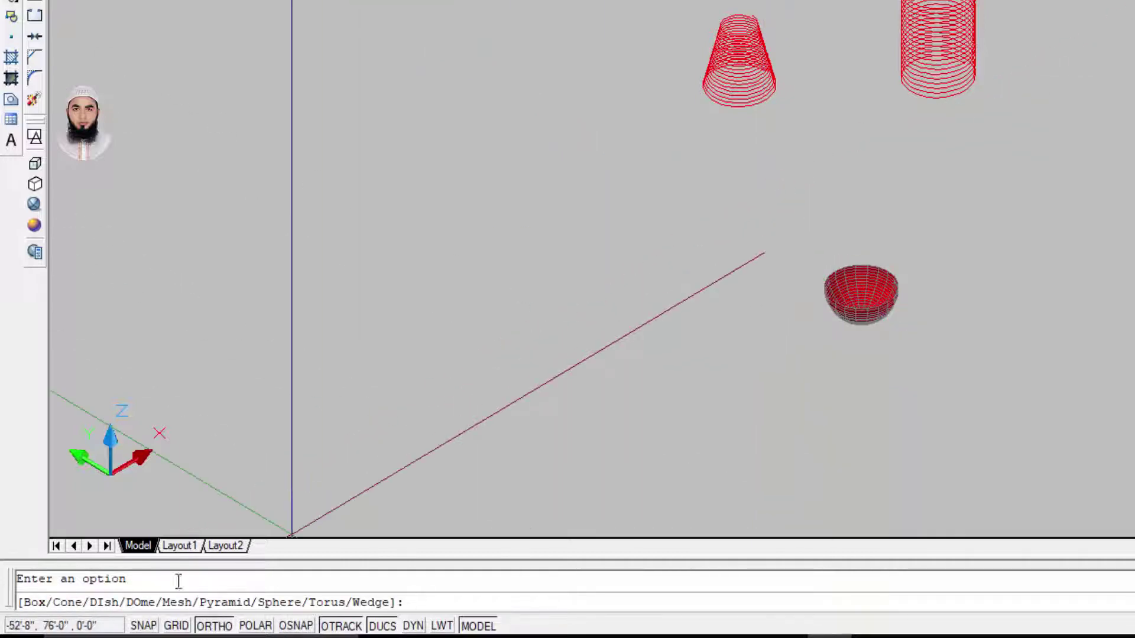
type("d")
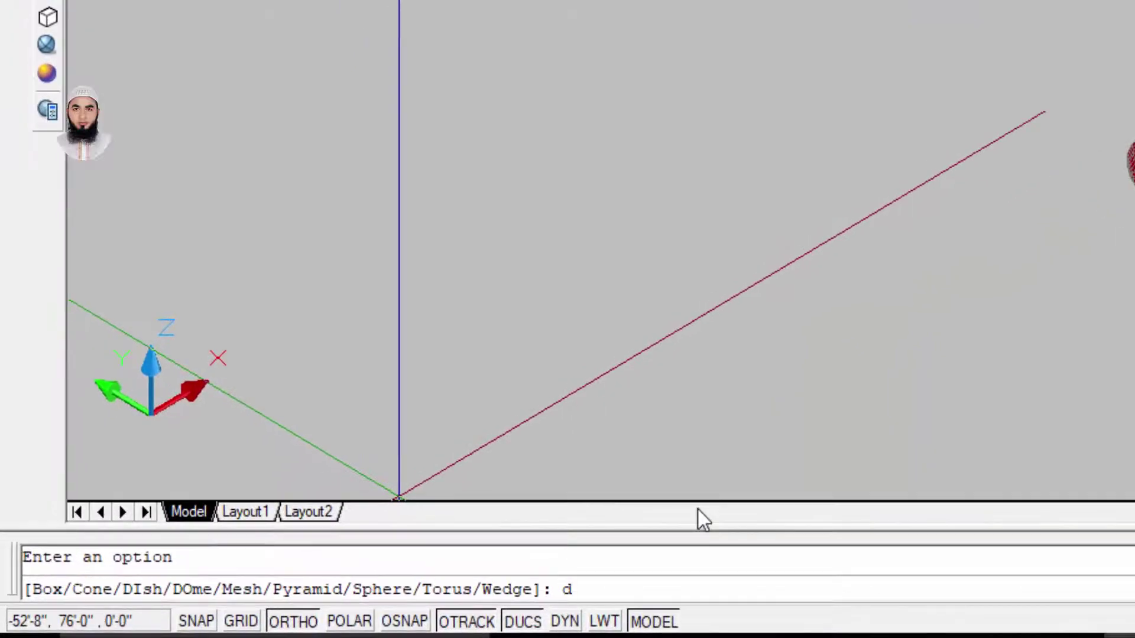
type("o")
key("Return")
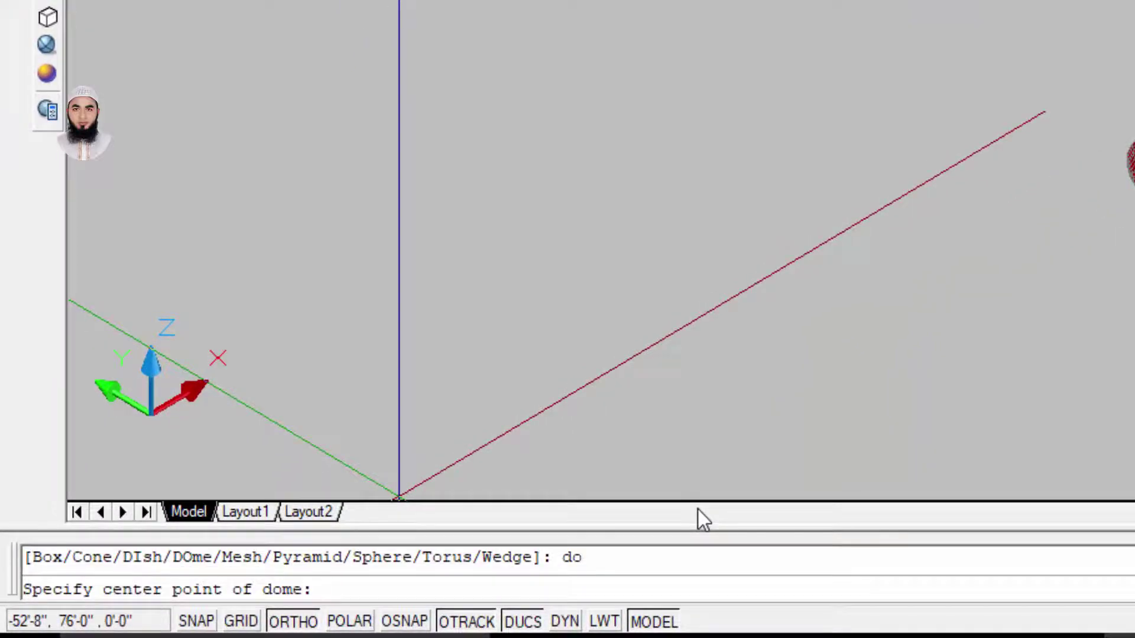
Step: Place the dome at the axis origin with radius 1' and 20 by 20 segments
middle_click_drag(697, 510, 924, 187)
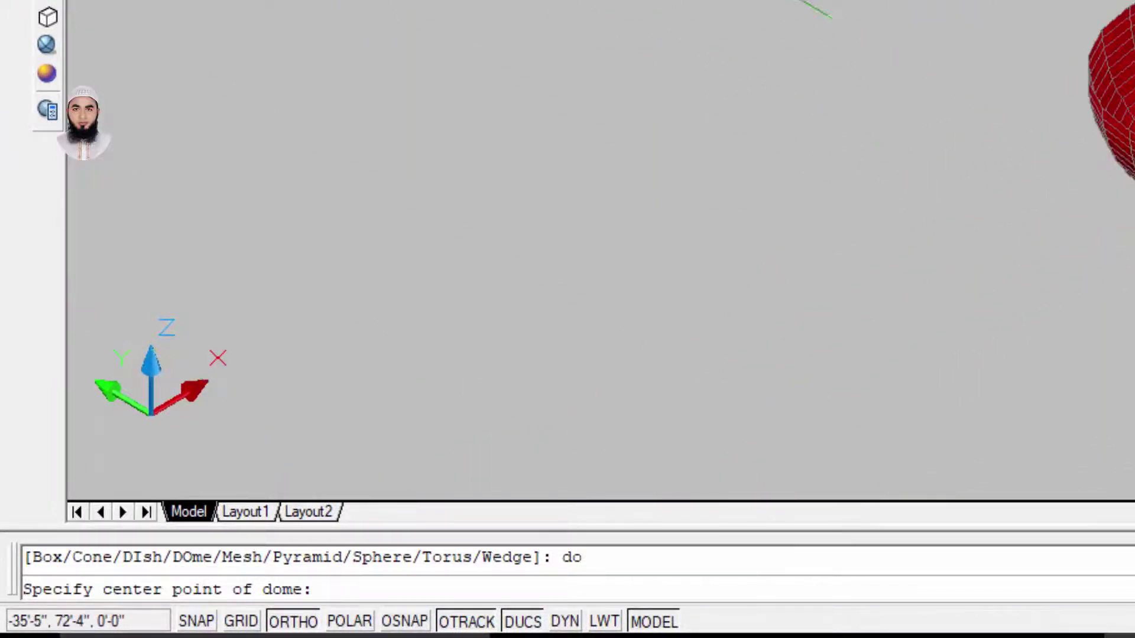
left_click(638, 395)
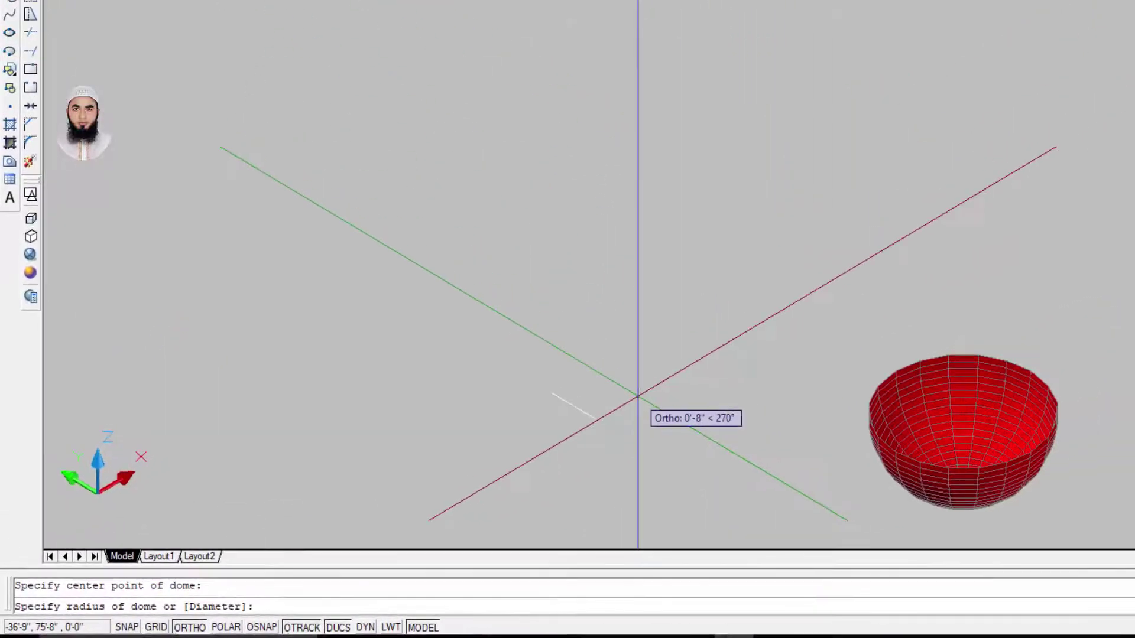
type("1'")
key("Return")
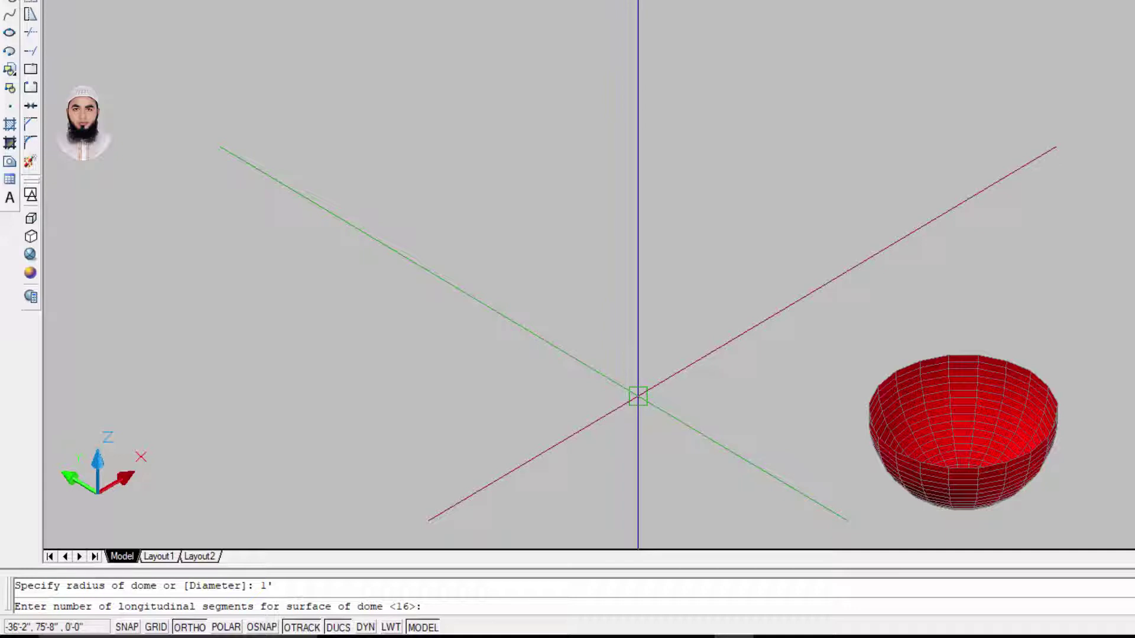
type("20")
key("Return")
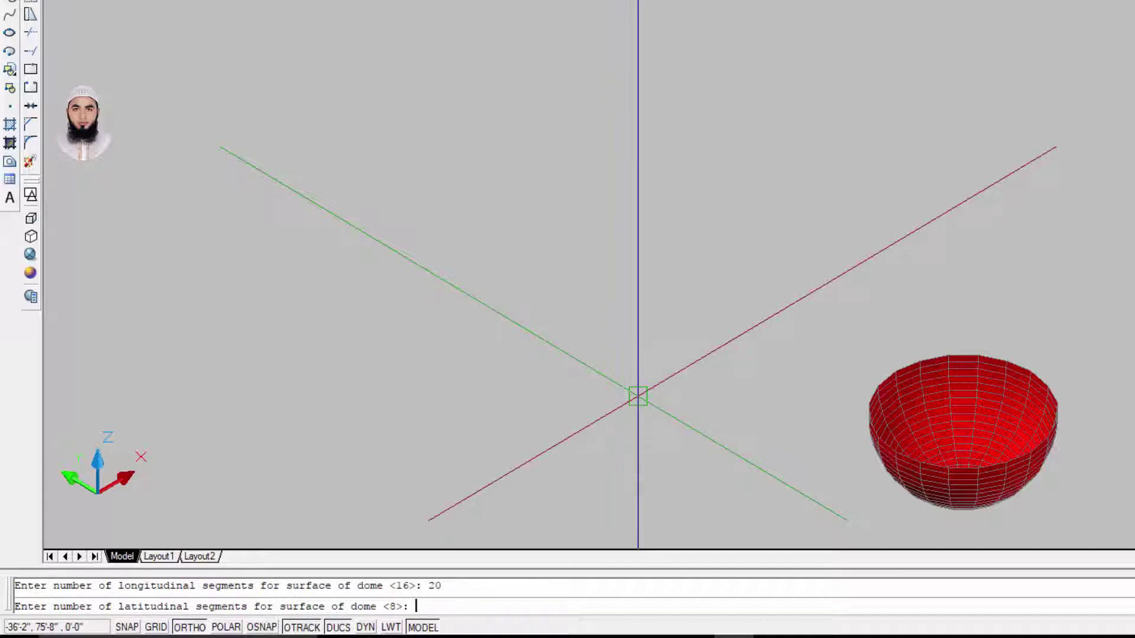
key("Return")
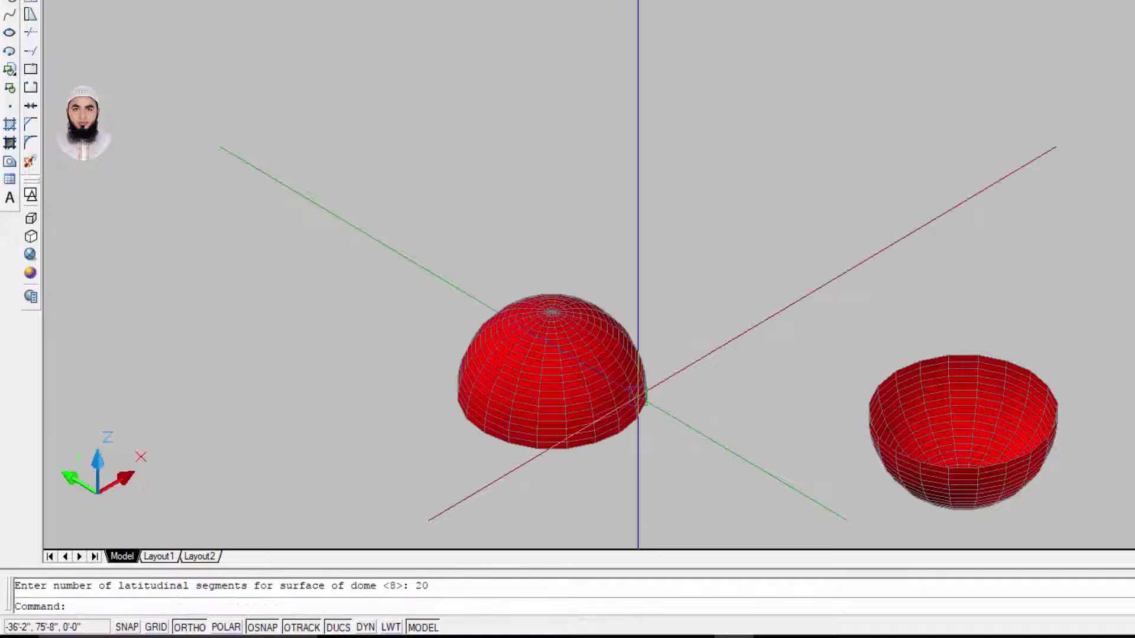
mouse_move(638, 393)
middle_mouse_down()
mouse_move(676, 292)
mouse_move(562, 335)
middle_mouse_up()
key("Escape")
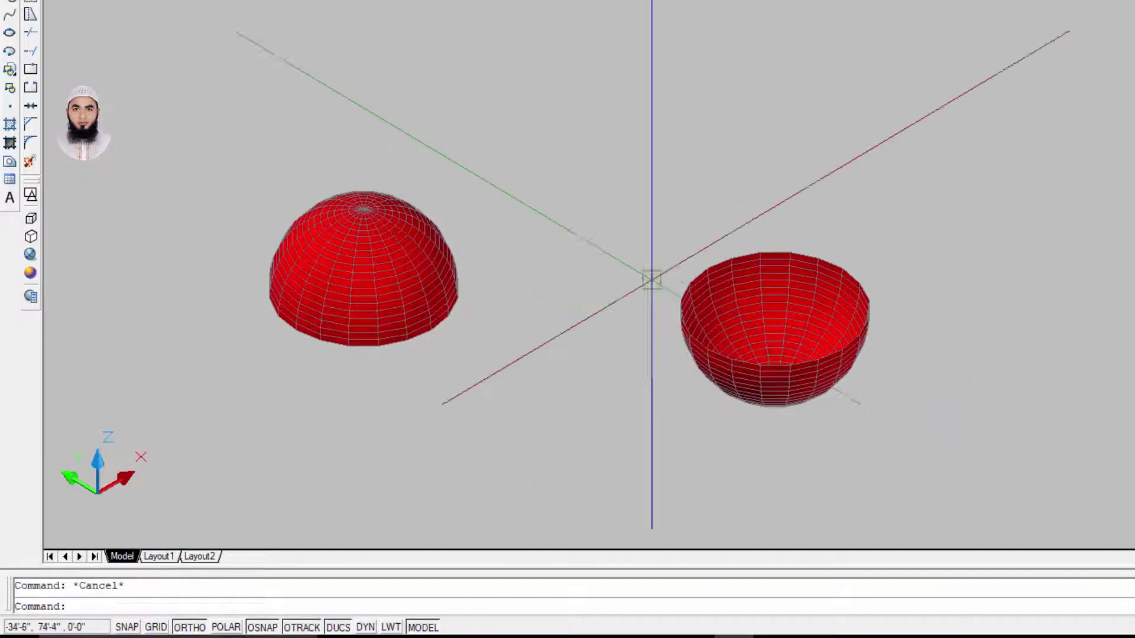